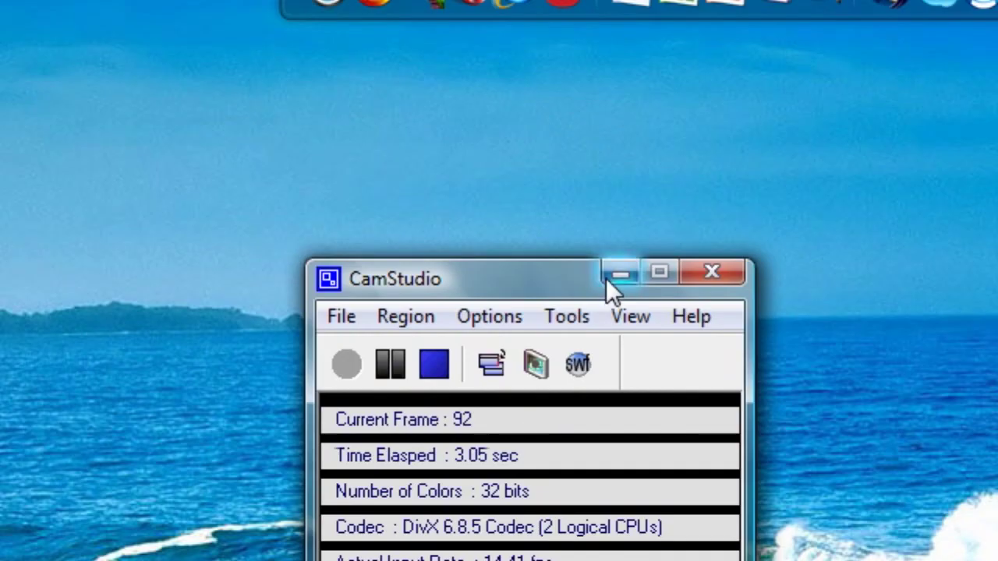
- Copy the web address of the How-To Geek Vista tweaks roundup article from Safari
left_click(607, 275)
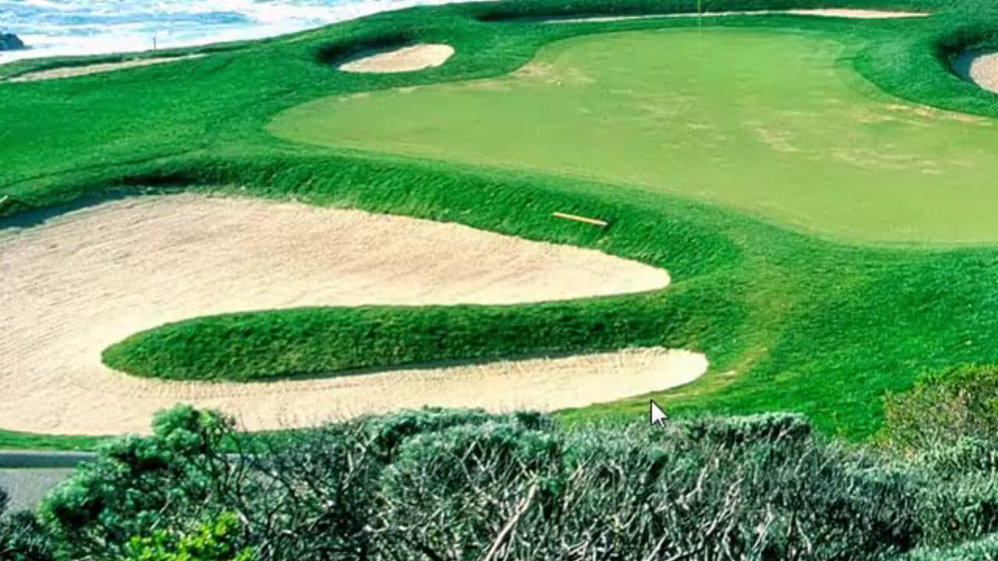
left_click(434, 532)
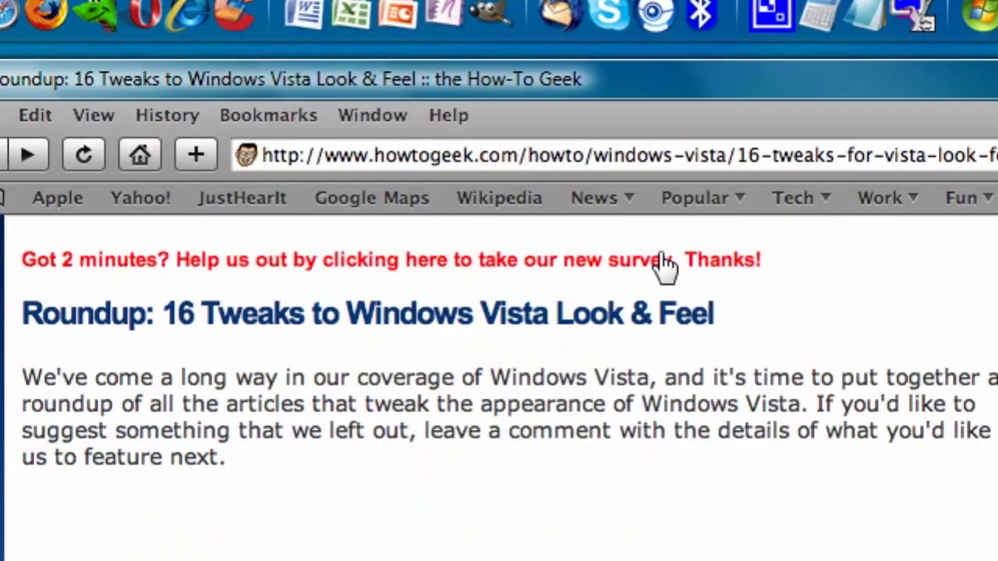
left_click(687, 158)
right_click(687, 159)
left_click(733, 248)
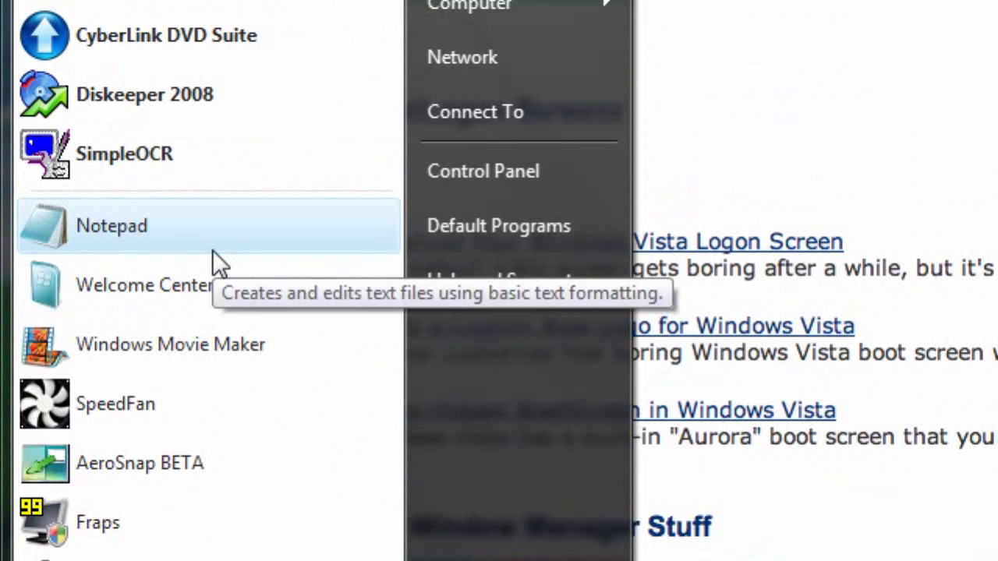
- Paste the copied article address into a new untitled Notepad note, then minimize Notepad
left_click(212, 248)
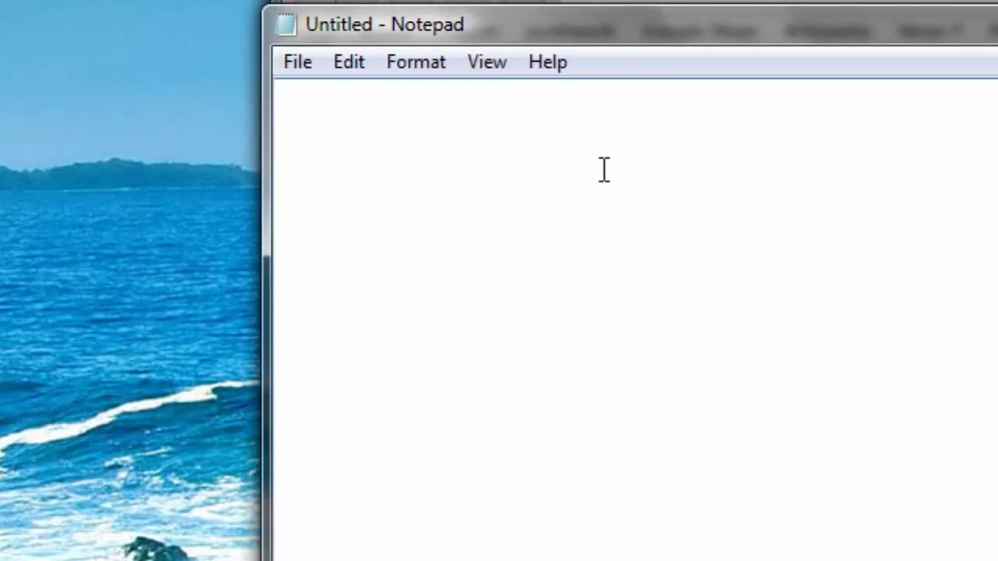
key("ctrl+v")
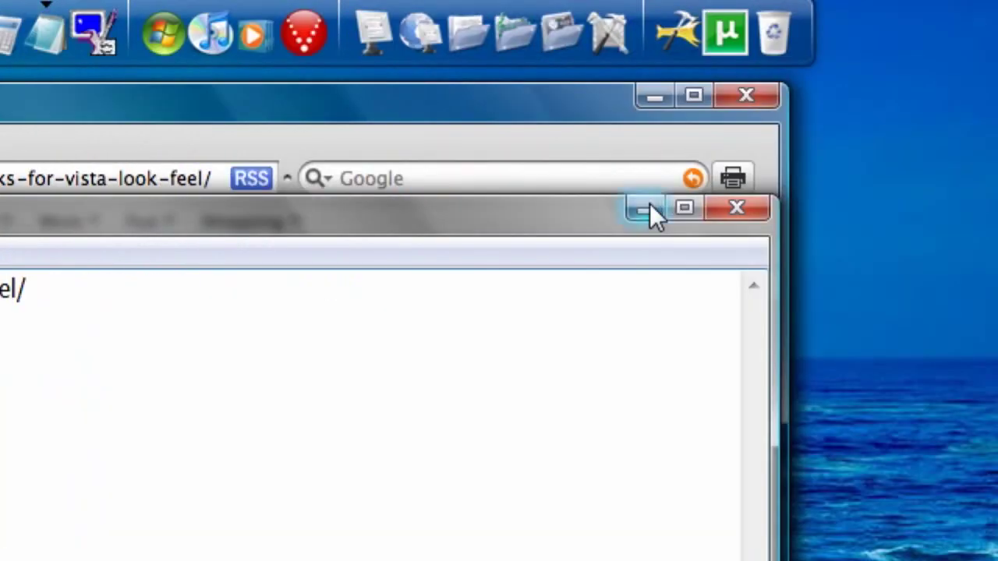
left_click(650, 208)
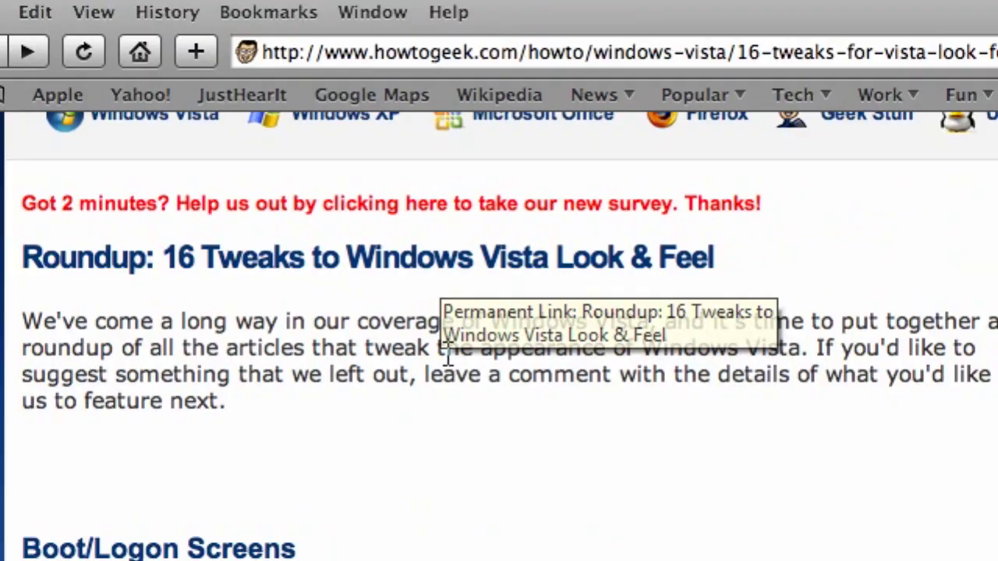
- Open 'Customize Your Windows Vista Logon Screen' from Boot/Logon Screens and scroll to Download LogonStudio
scroll(449, 357, "down", 5)
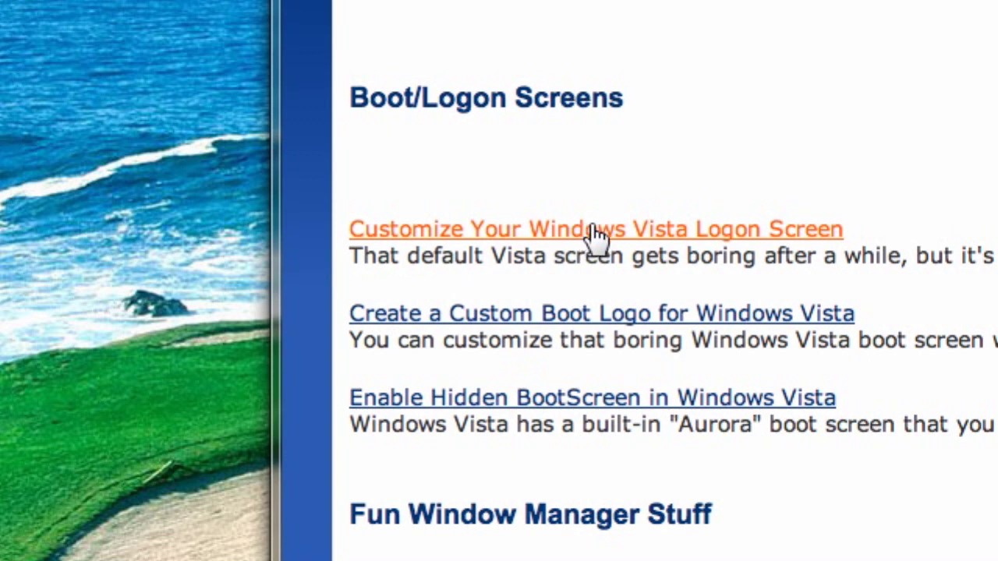
left_click(563, 242)
scroll(729, 379, "down", 8)
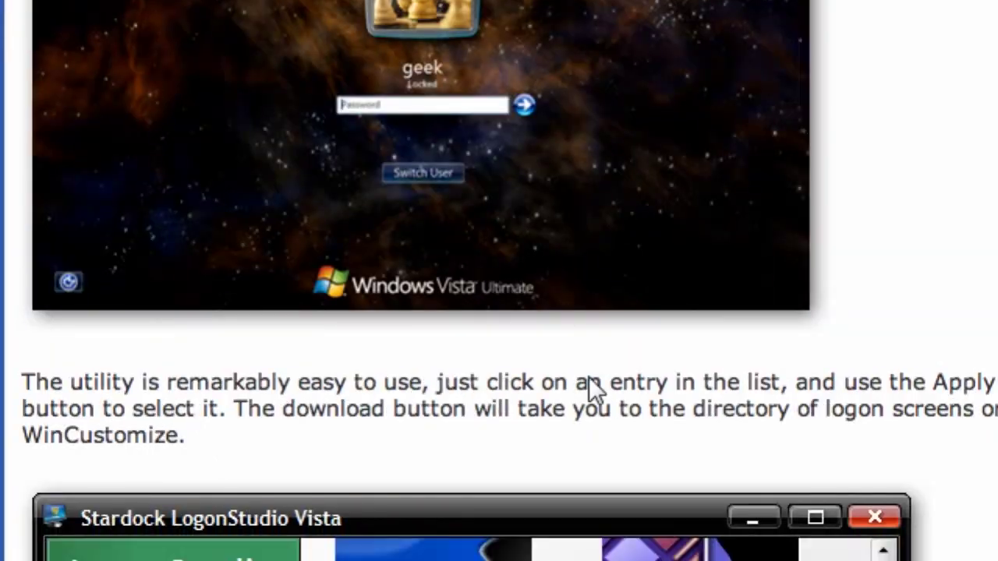
scroll(589, 377, "down", 15)
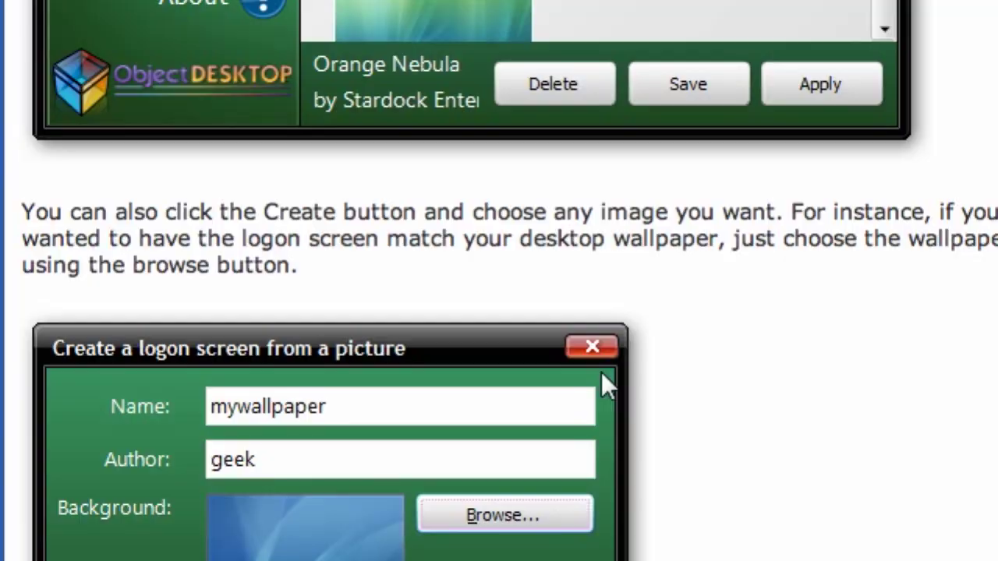
scroll(546, 382, "down", 2)
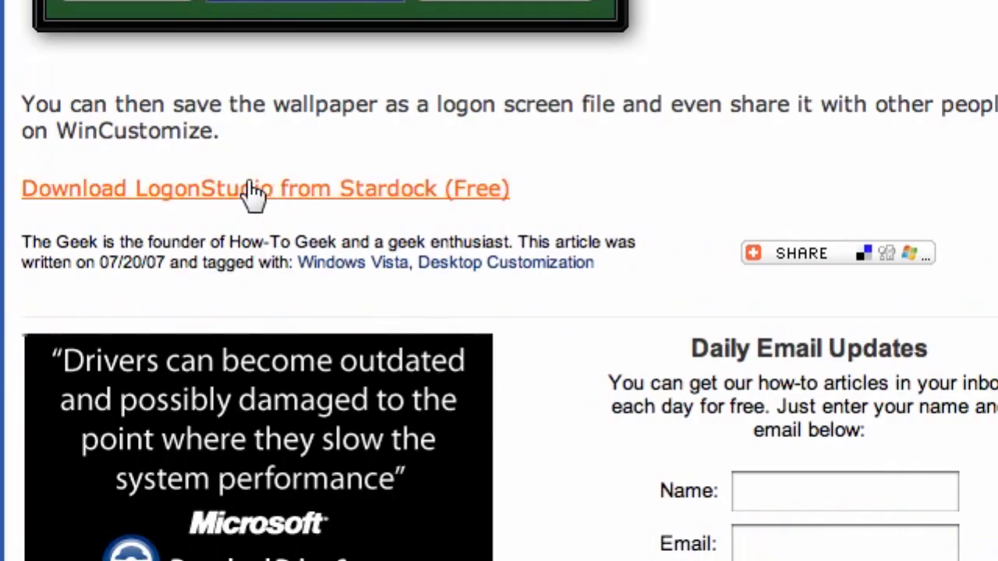
- Follow Stardock's LogonStudio download options to the Download.com page for LogonStudio Vista 1
left_click(440, 201)
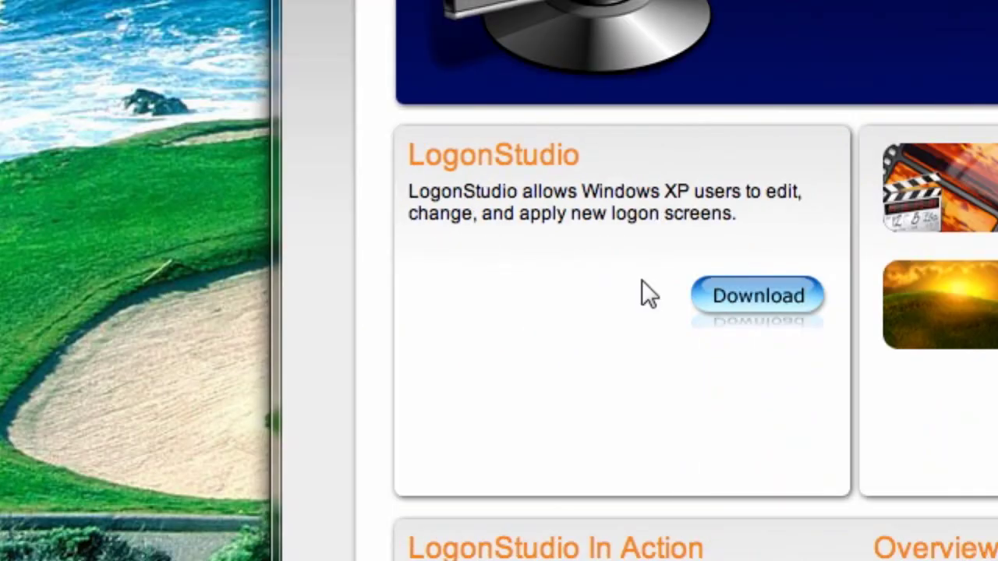
left_click(736, 297)
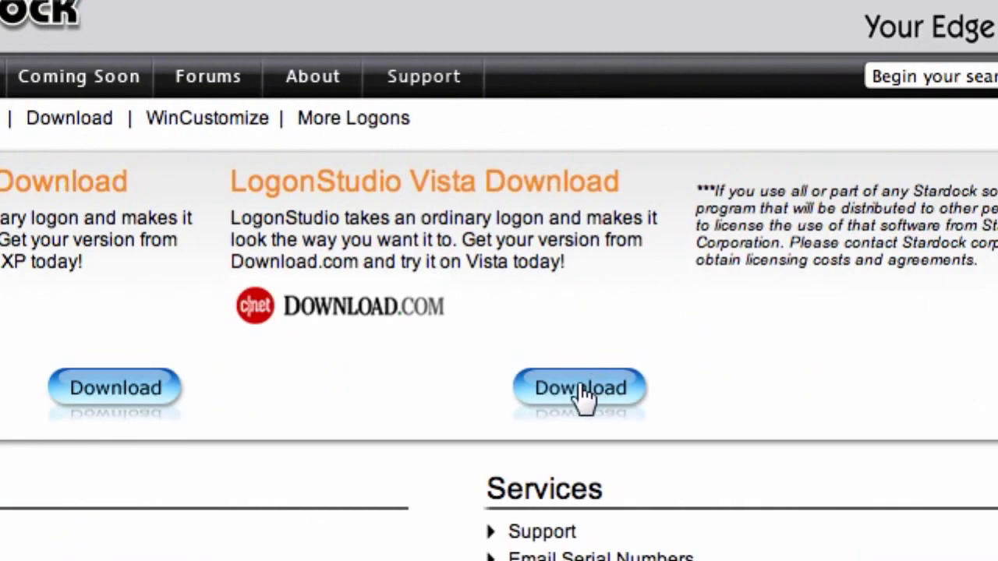
left_click(581, 387)
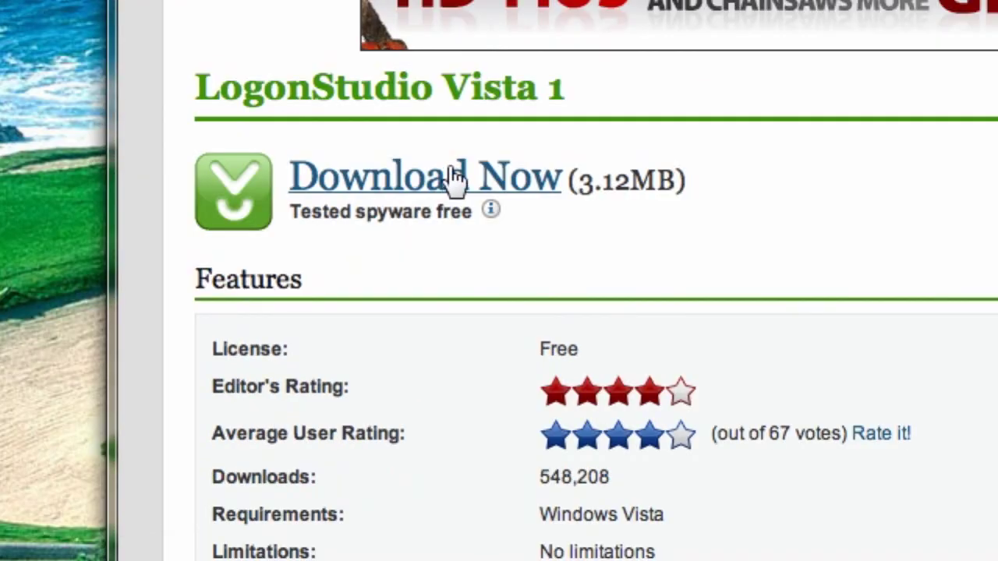
scroll(447, 120, "down", 5)
scroll(610, 274, "down", 3)
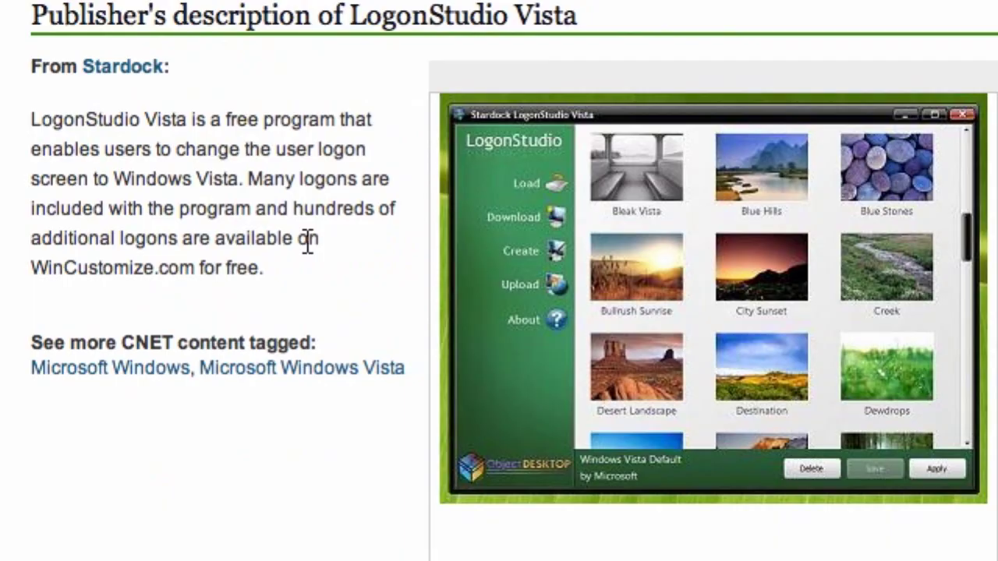
scroll(308, 240, "up", 8)
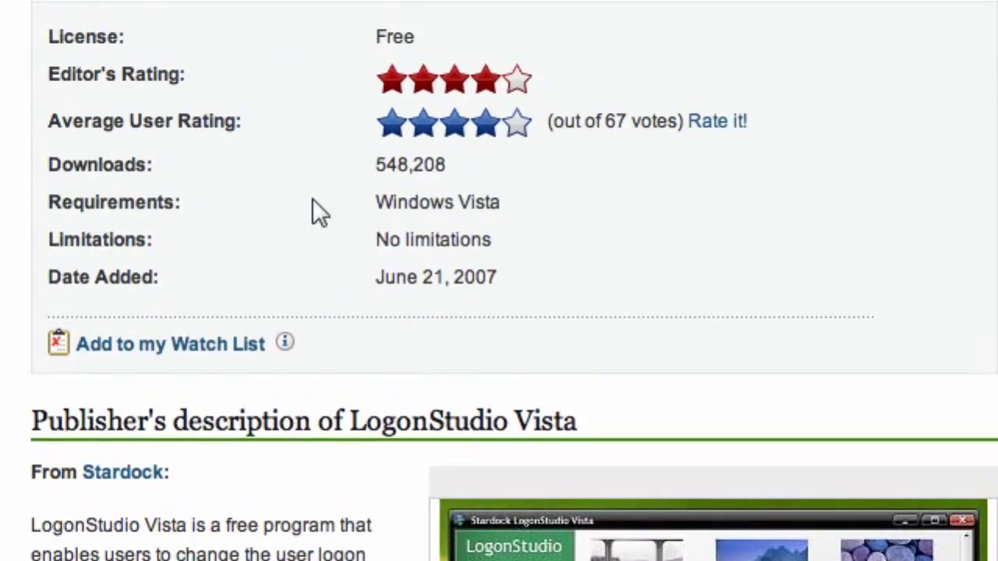
- Download LogonStudioVista.exe (3.1 MB), choosing Open so it runs when finished
left_click(401, 198)
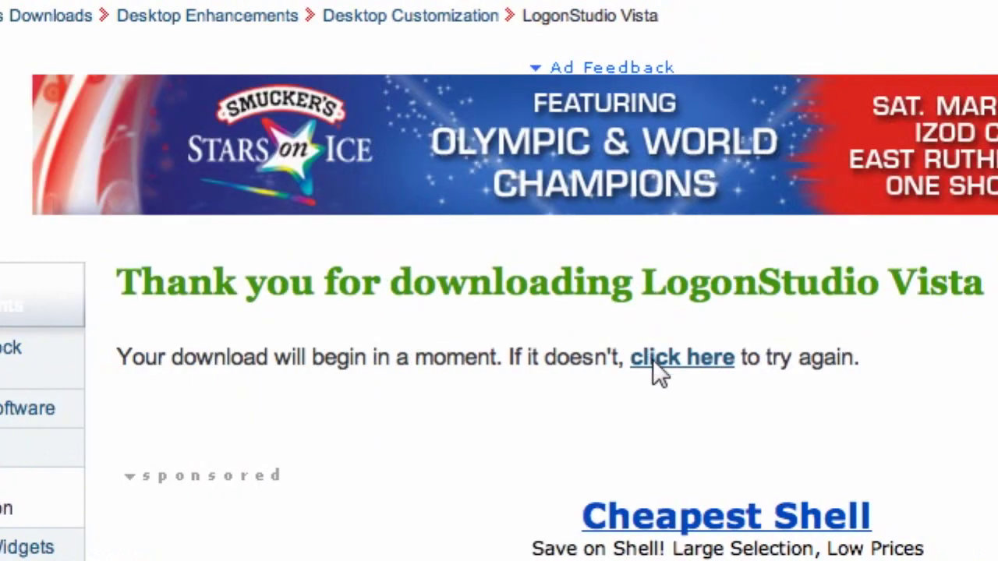
left_click(818, 358)
left_click(752, 345)
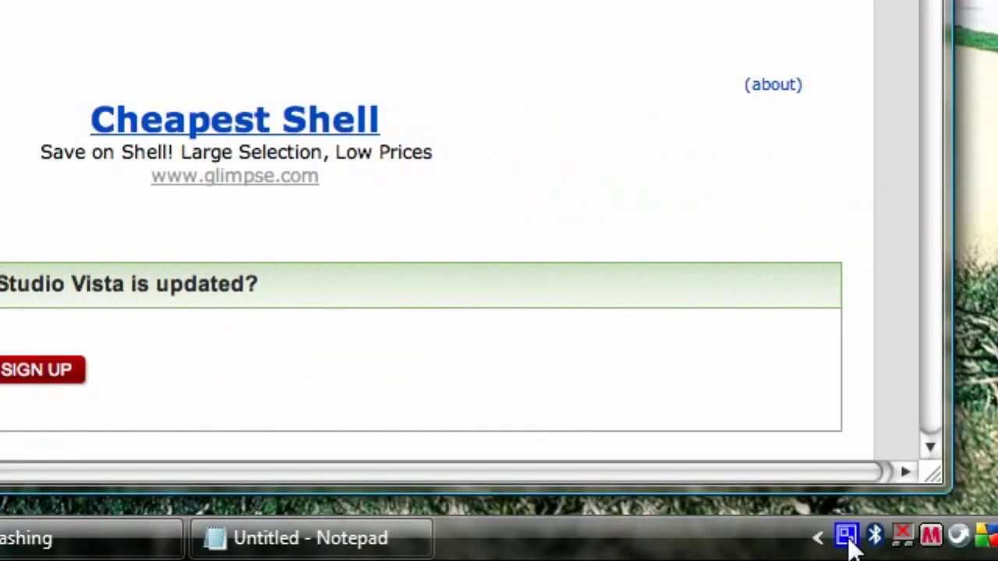
left_click(851, 541)
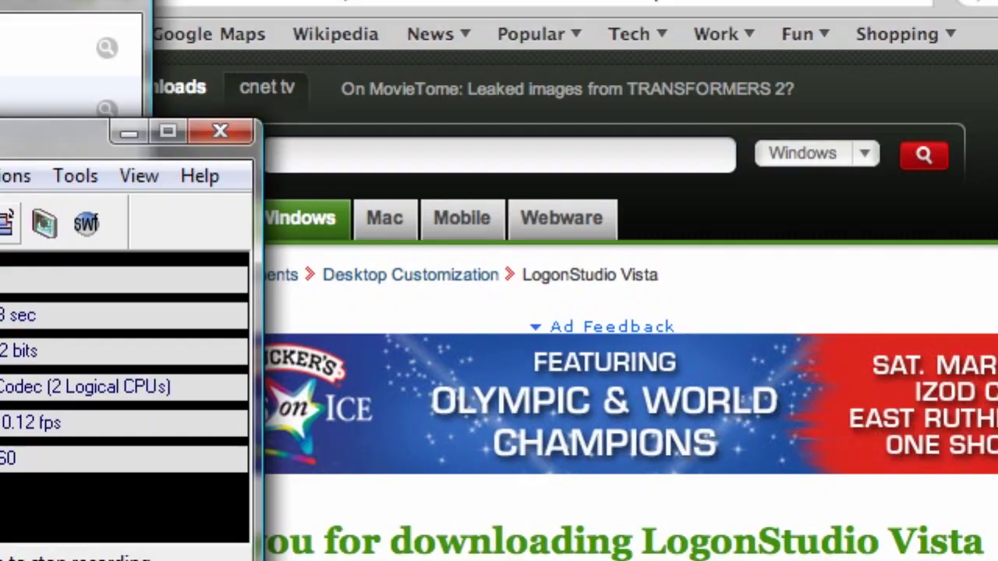
left_click(399, 217)
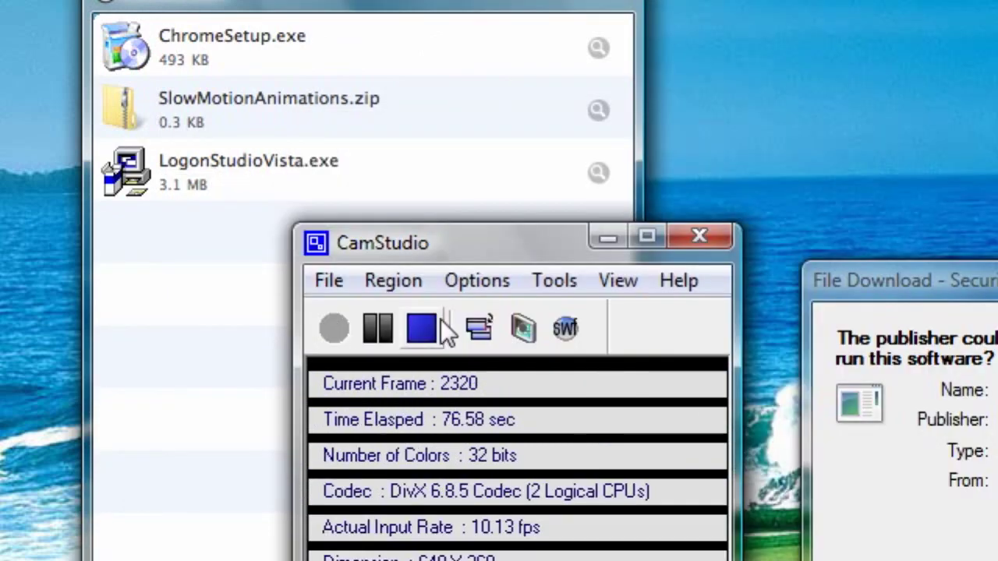
left_click(608, 237)
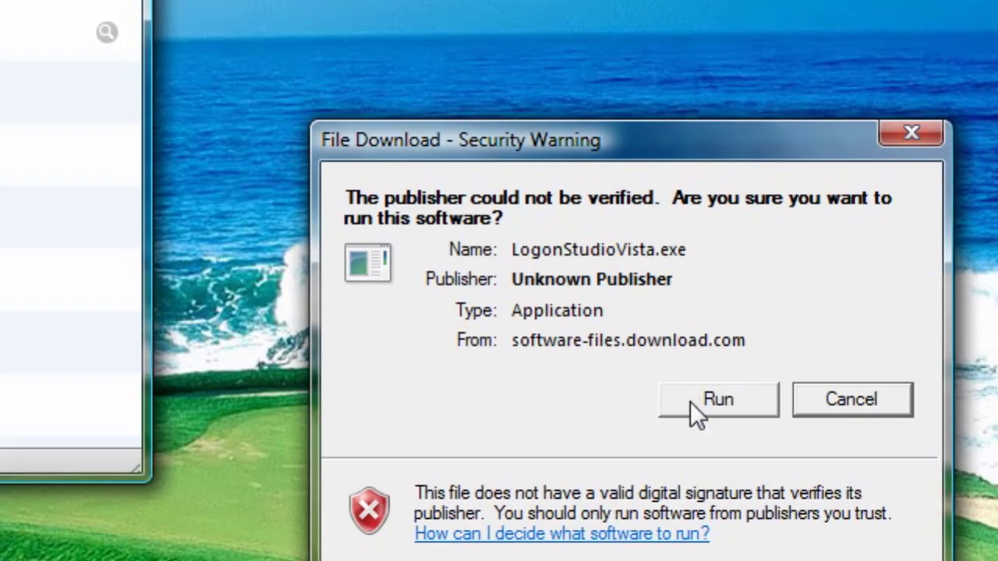
- Install LogonStudio Vista to the default Object Desktop\LogonStudio folder with Launch LogonStudio Vista ticked
left_click(690, 401)
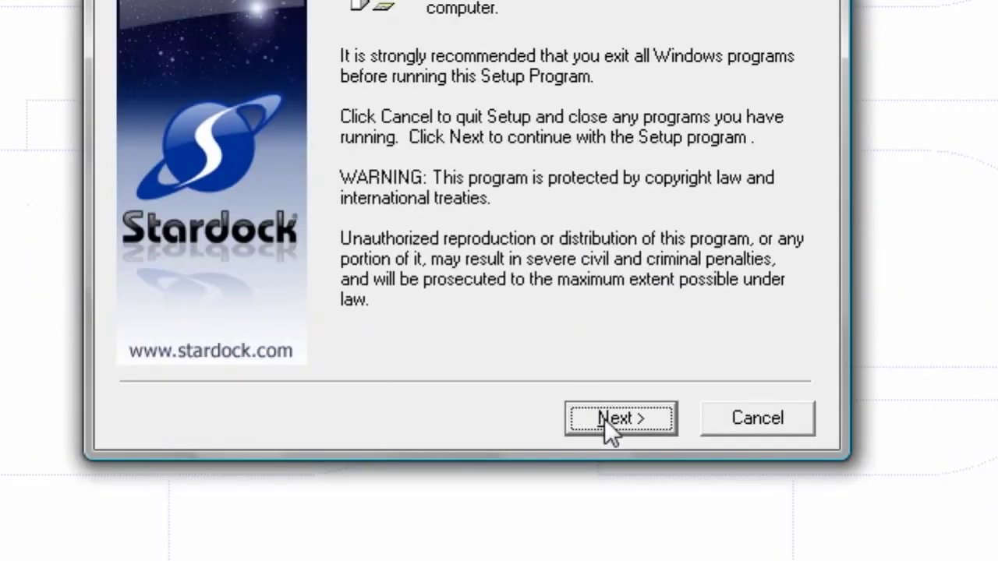
left_click(604, 419)
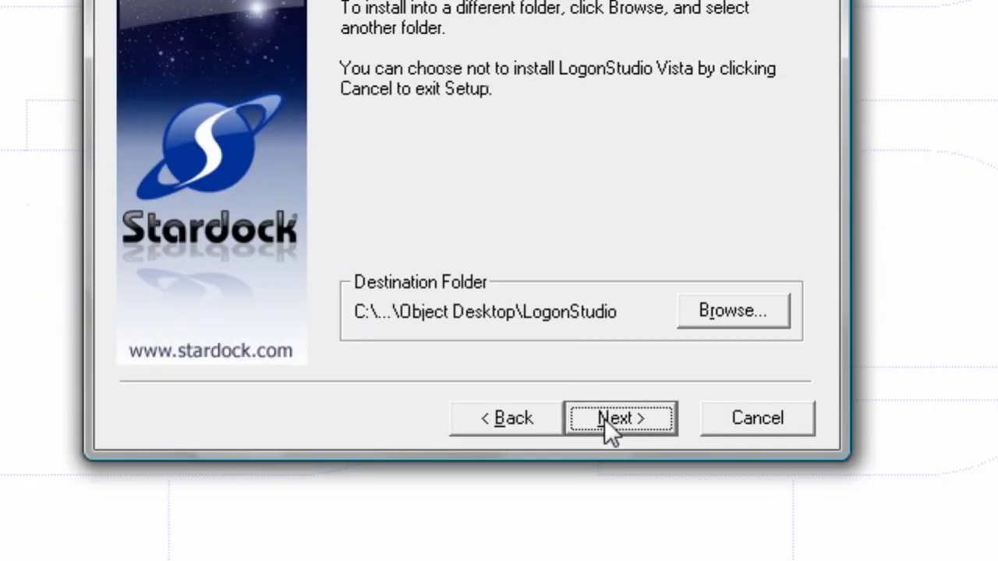
left_click(624, 418)
left_click(615, 412)
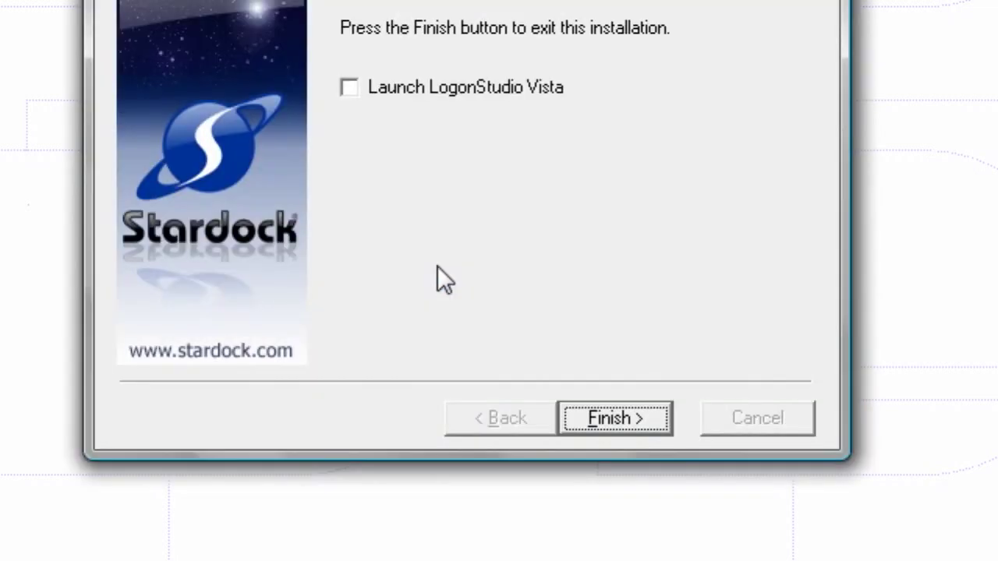
left_click(413, 88)
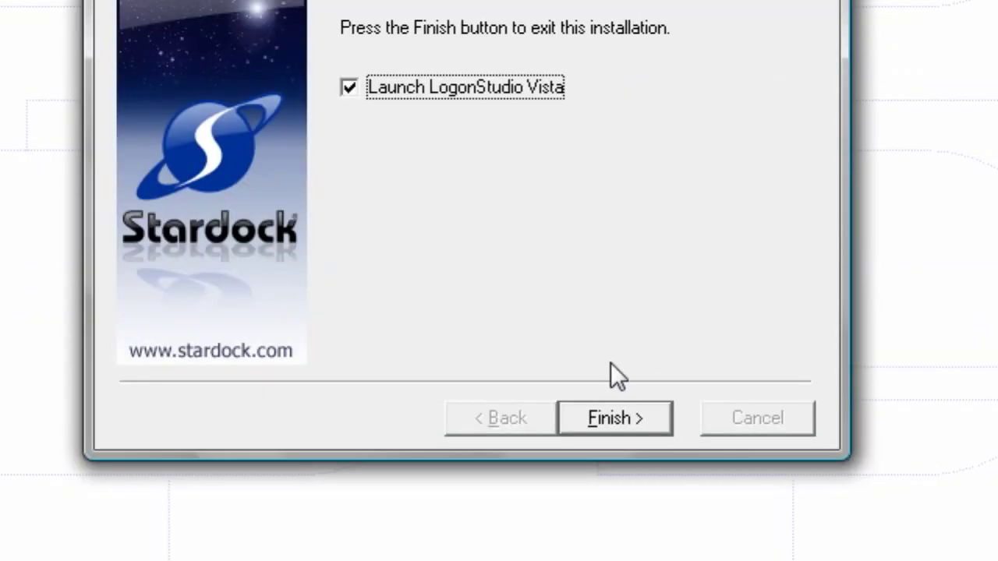
left_click(609, 415)
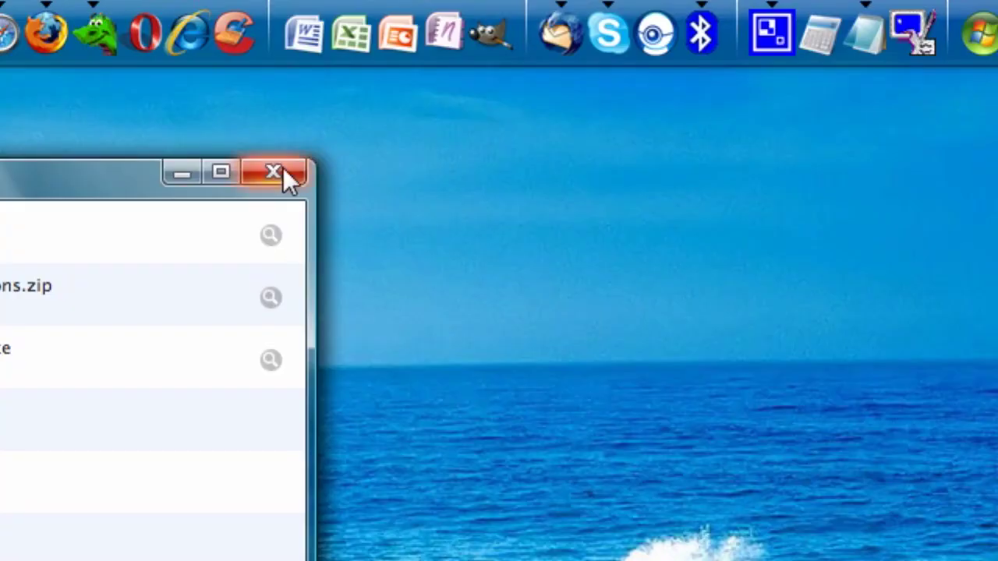
- Close Safari's Downloads window and open the WinCustomize LogonStudio Vista Gallery from LogonStudio's Download option
left_click(282, 170)
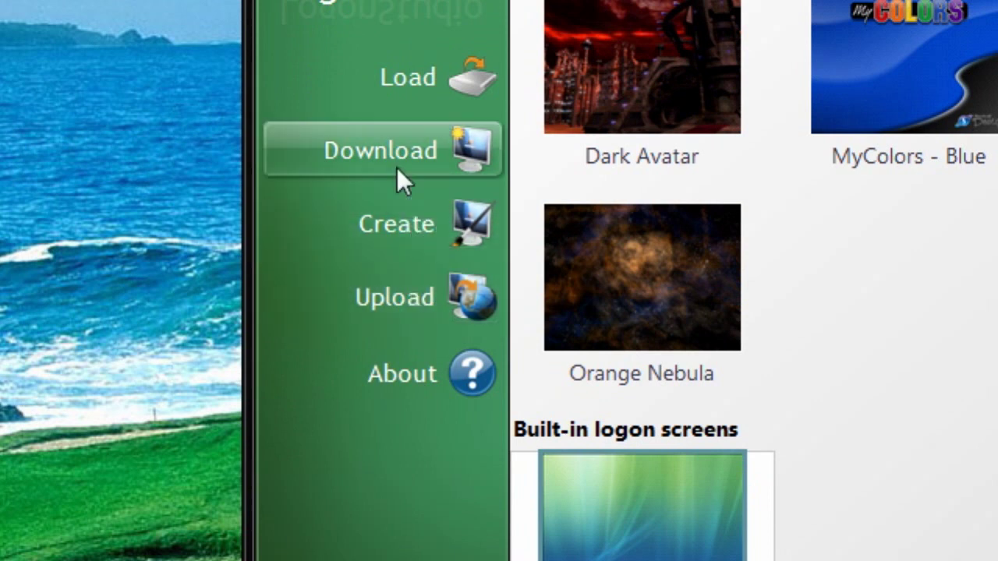
left_click(401, 144)
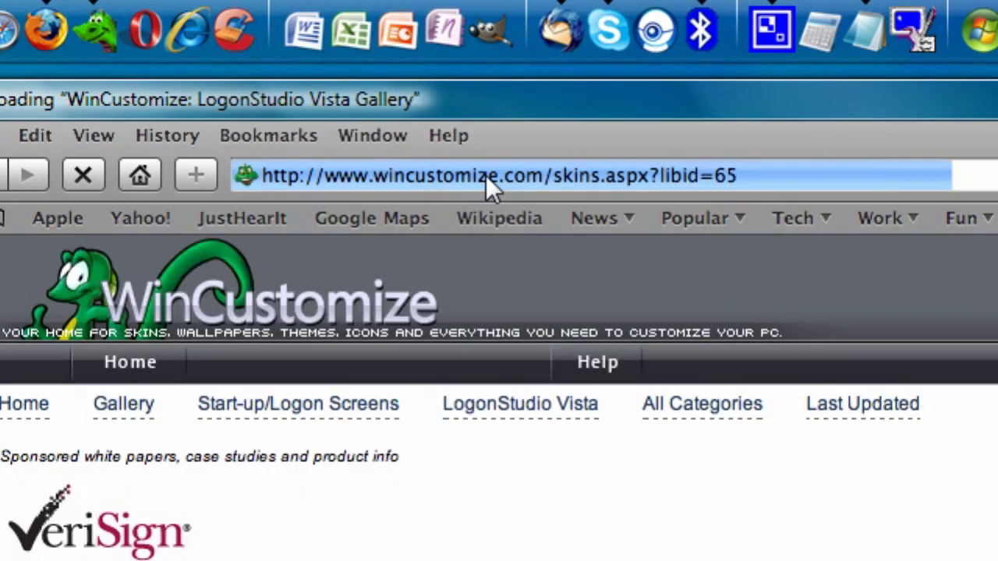
- Browse the gallery to Loop De Do 2 and reach its WinCustomize download page
scroll(578, 347, "down", 8)
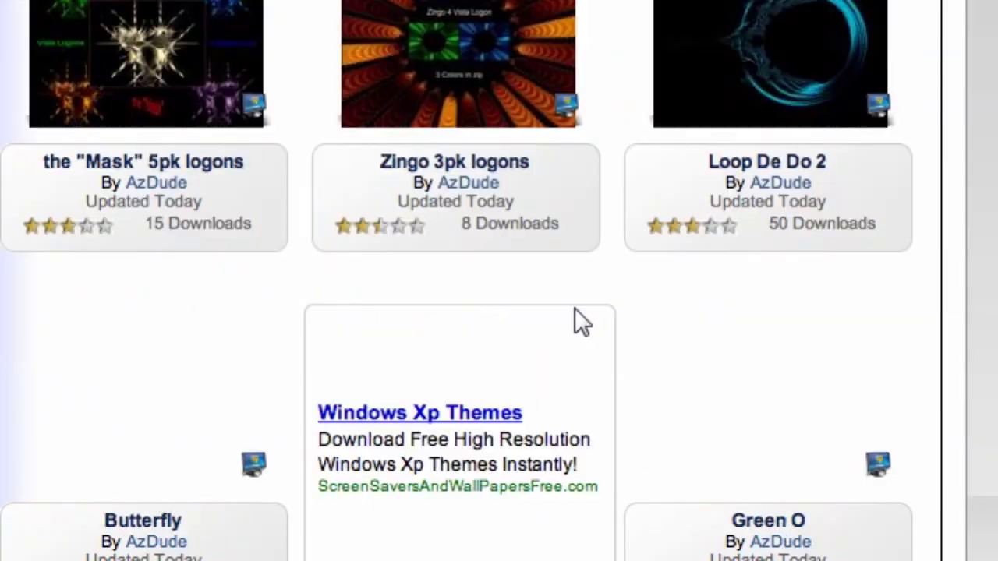
scroll(573, 304, "up", 2)
scroll(543, 395, "down", 2)
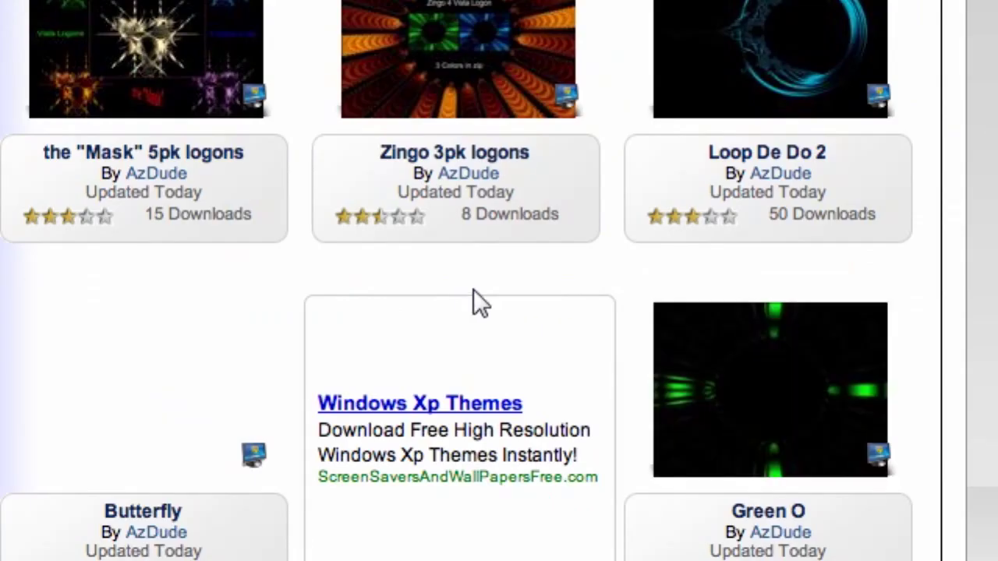
scroll(452, 234, "down", 4)
scroll(450, 225, "up", 5)
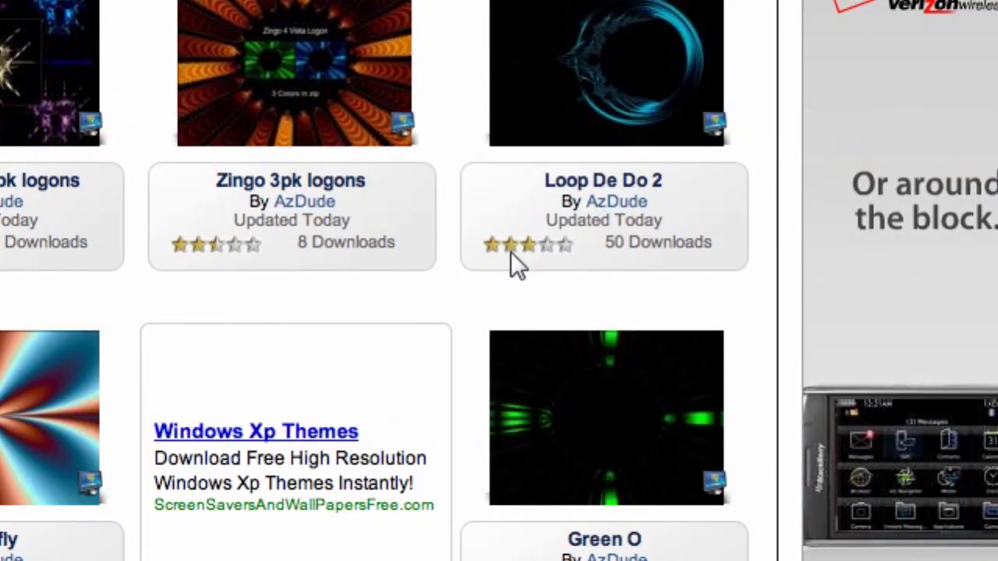
left_click(590, 180)
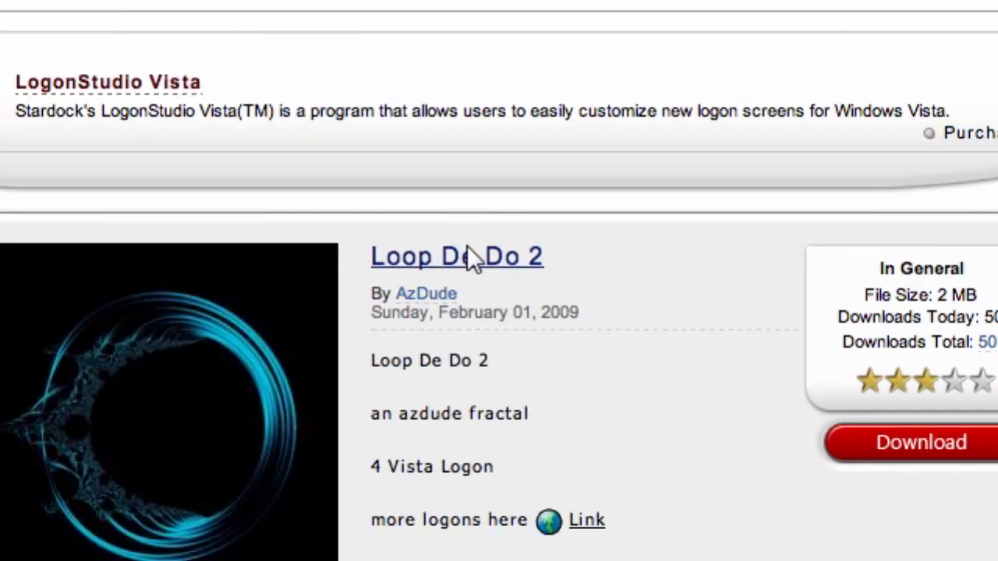
scroll(467, 246, "down", 3)
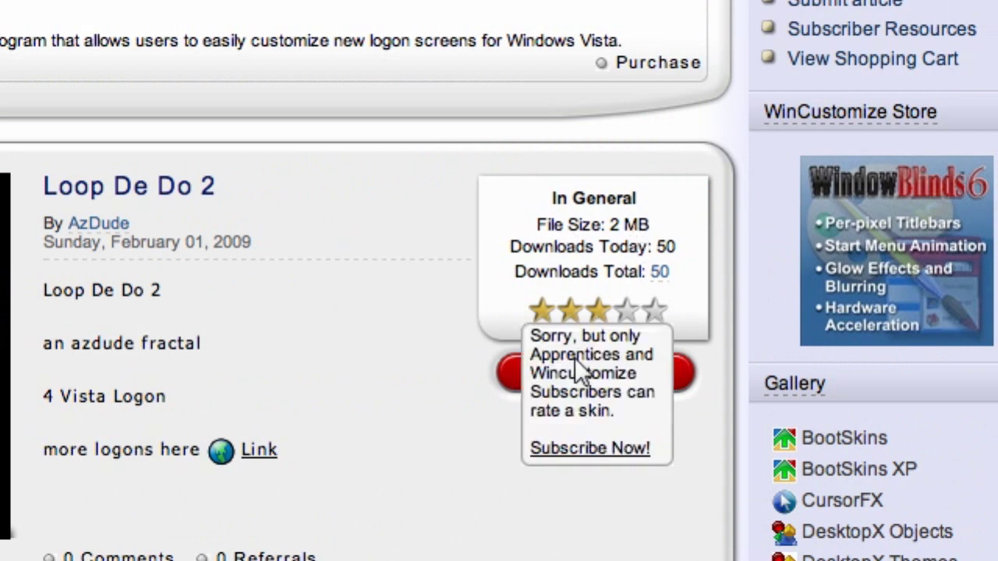
left_click(558, 375)
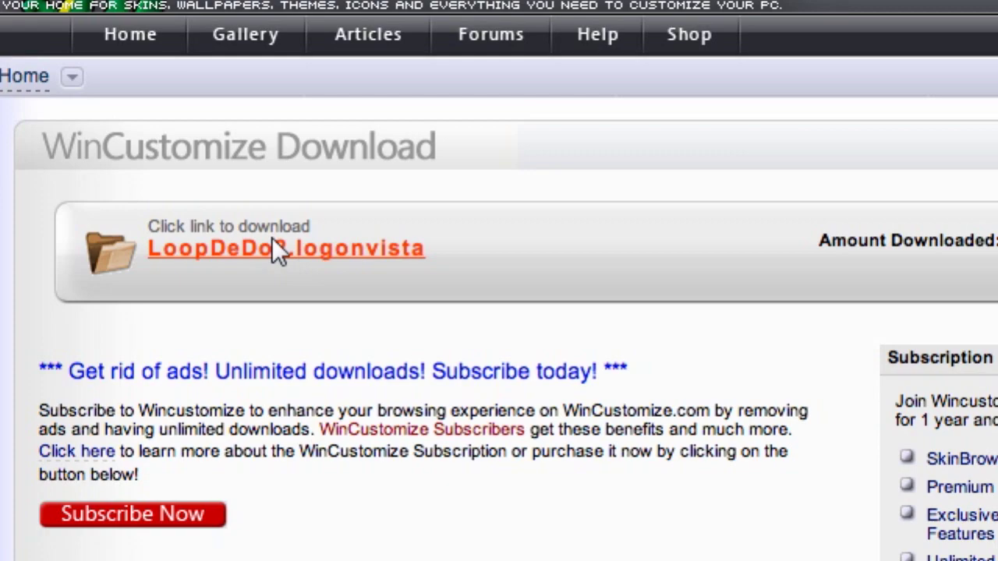
left_click(649, 167)
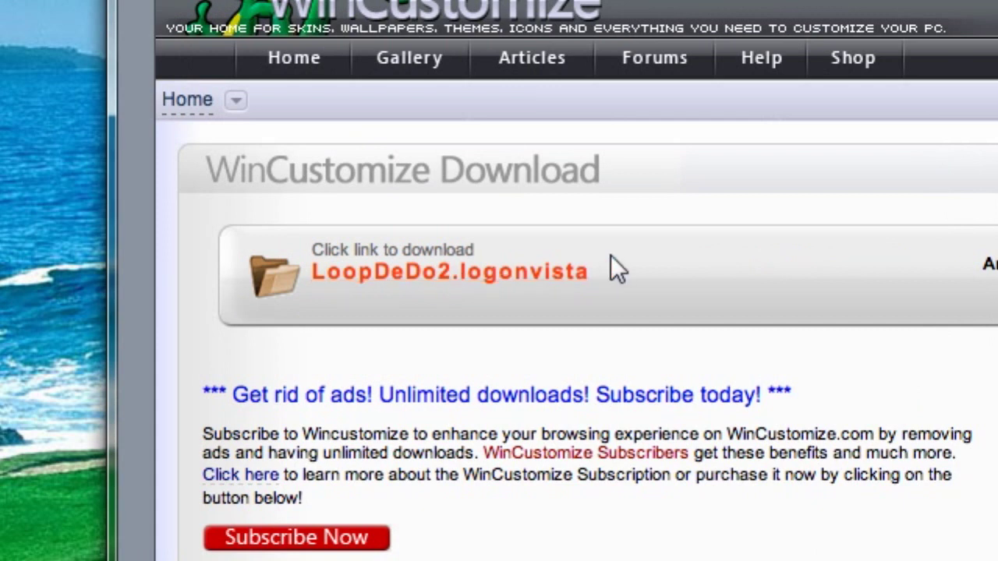
- Download and open LoopDeDo2.logonvista (1.6 MB), pausing and minimizing CamStudio along the way
left_click(492, 273)
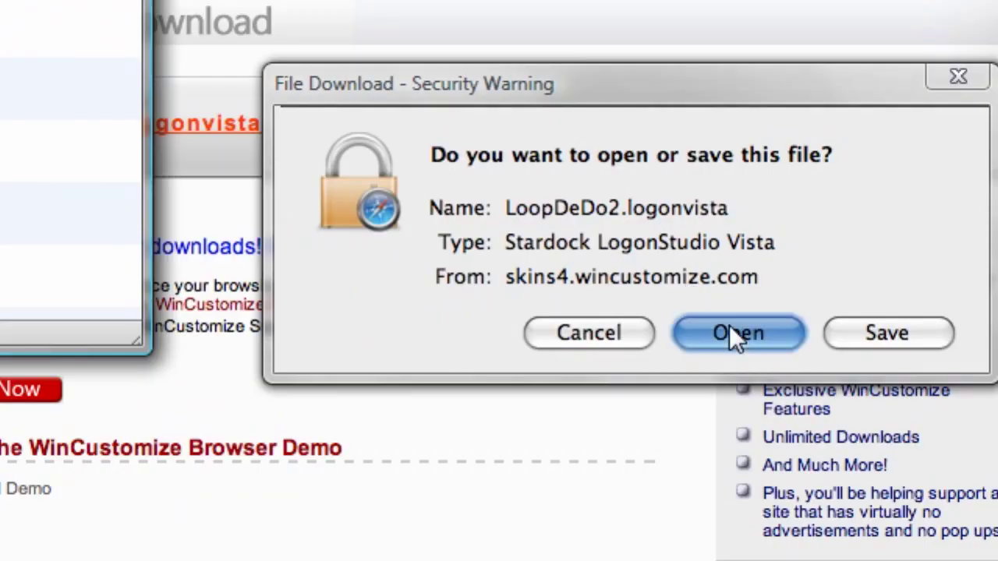
left_click(733, 333)
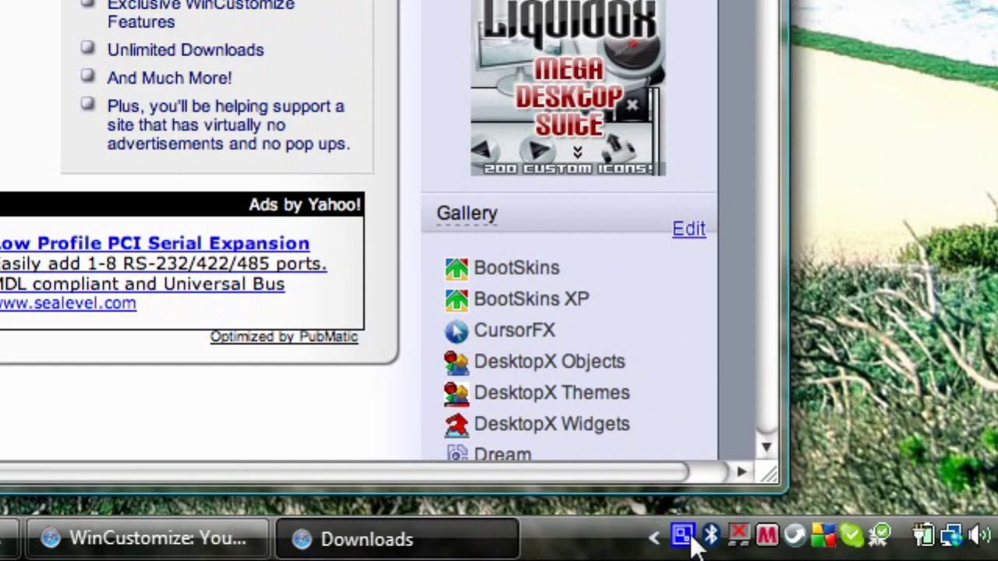
right_click(684, 536)
left_click(757, 469)
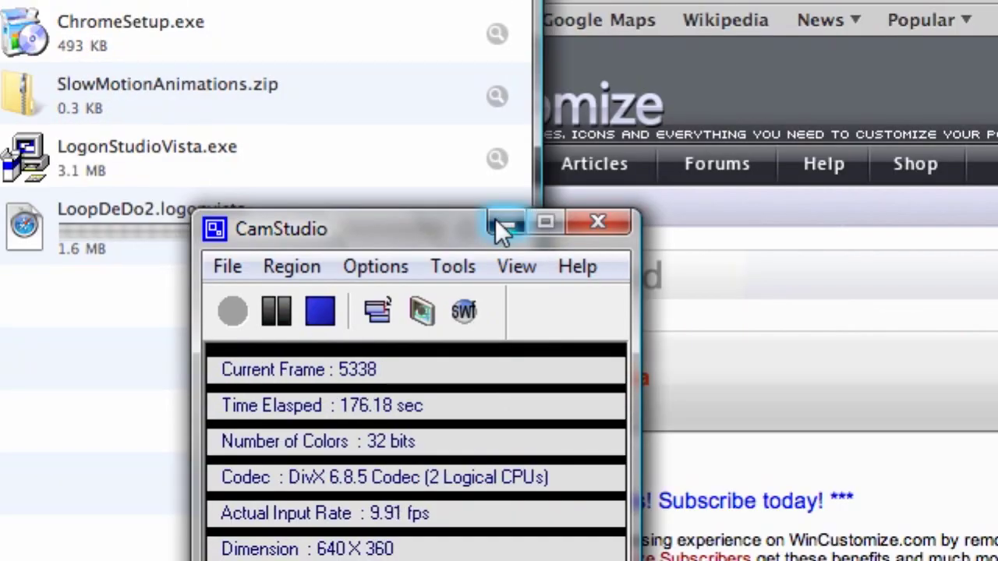
left_click(506, 59)
left_click(777, 337)
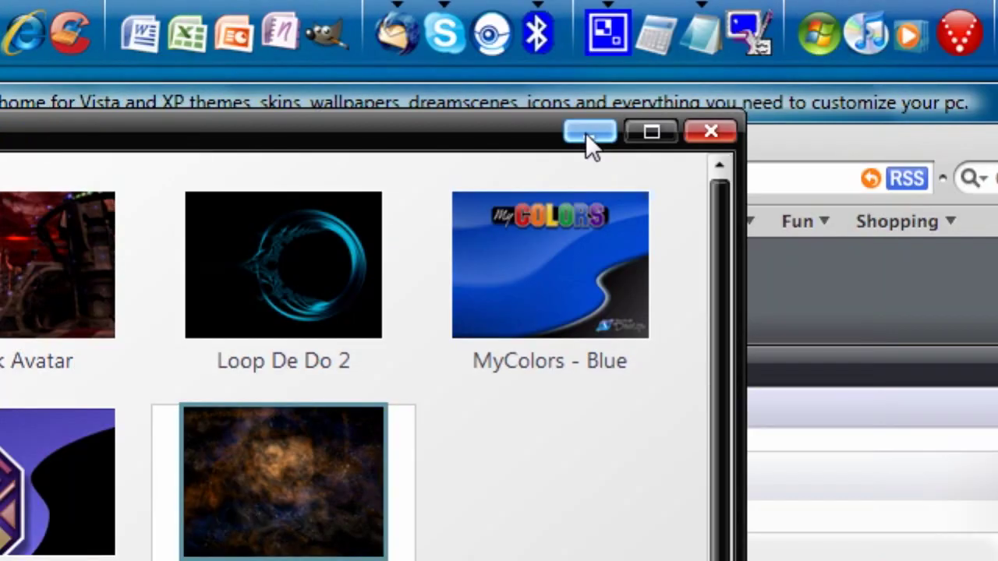
- Close Safari and clear and close its Downloads list, leaving LogonStudio Vista's logon screens visible
left_click(916, 125)
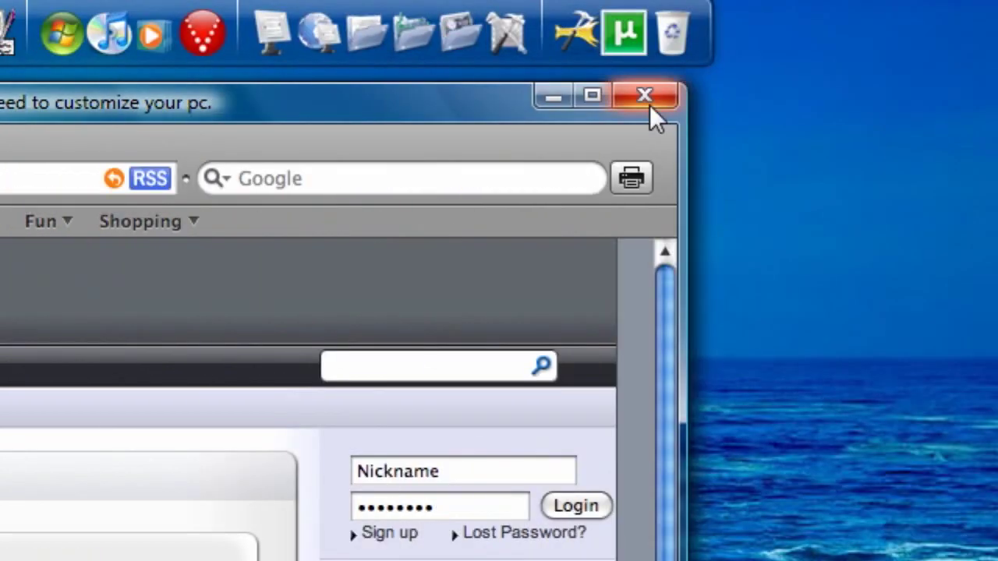
left_click(997, 98)
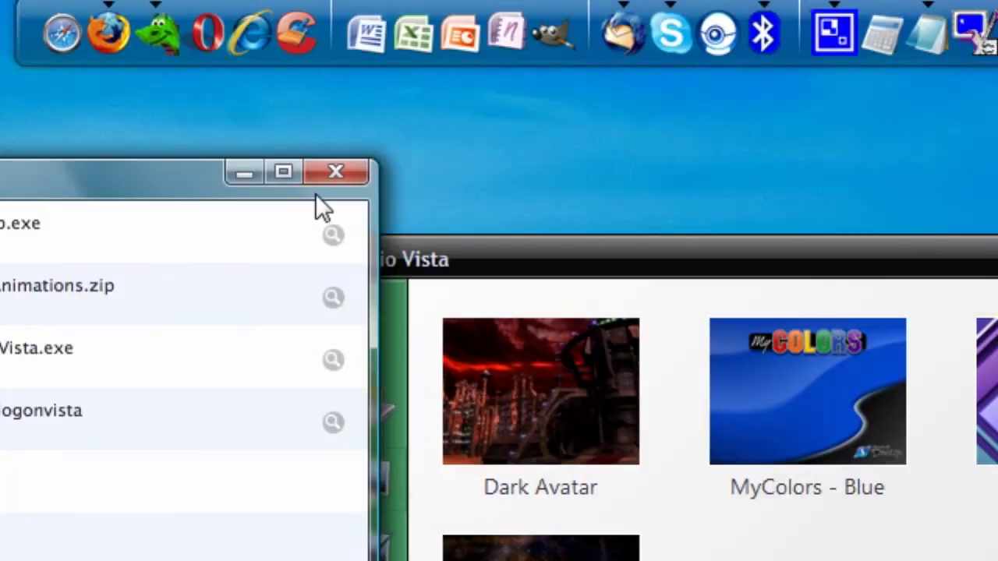
left_click(0, 560)
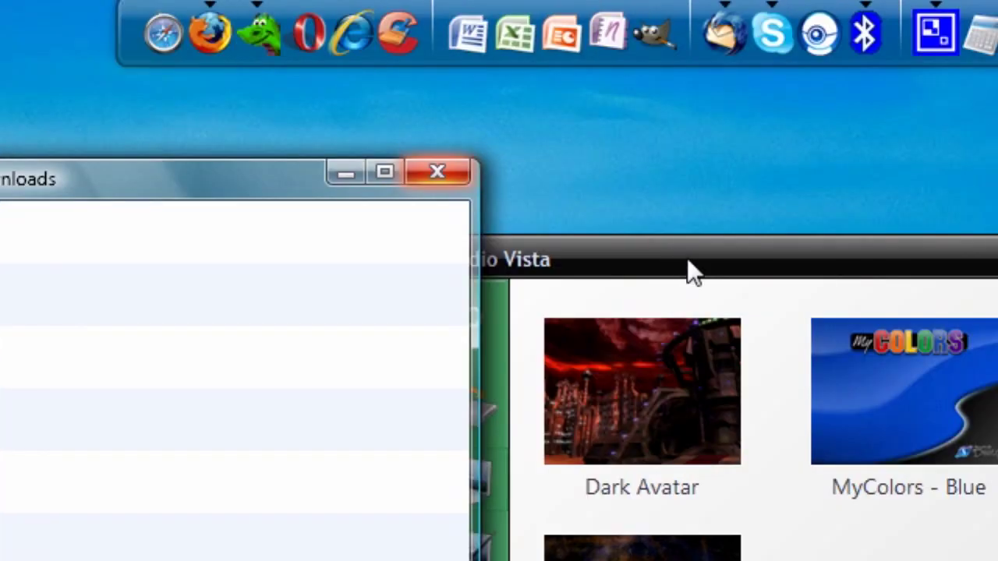
left_click(620, 177)
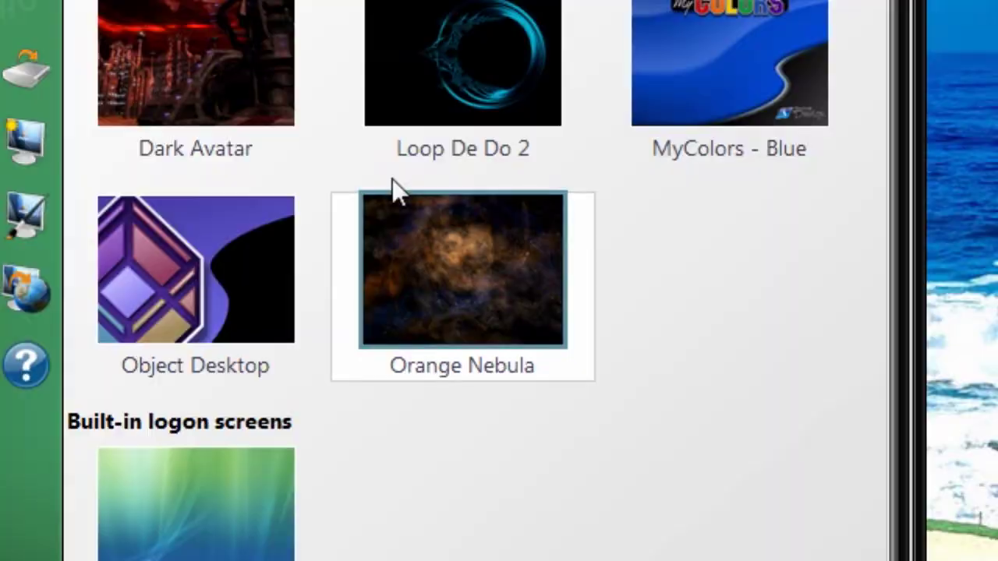
- Save Loop De Do 2 as a .logonvista package named 'Logon Screen', then exit LogonStudio Vista
left_click(279, 0)
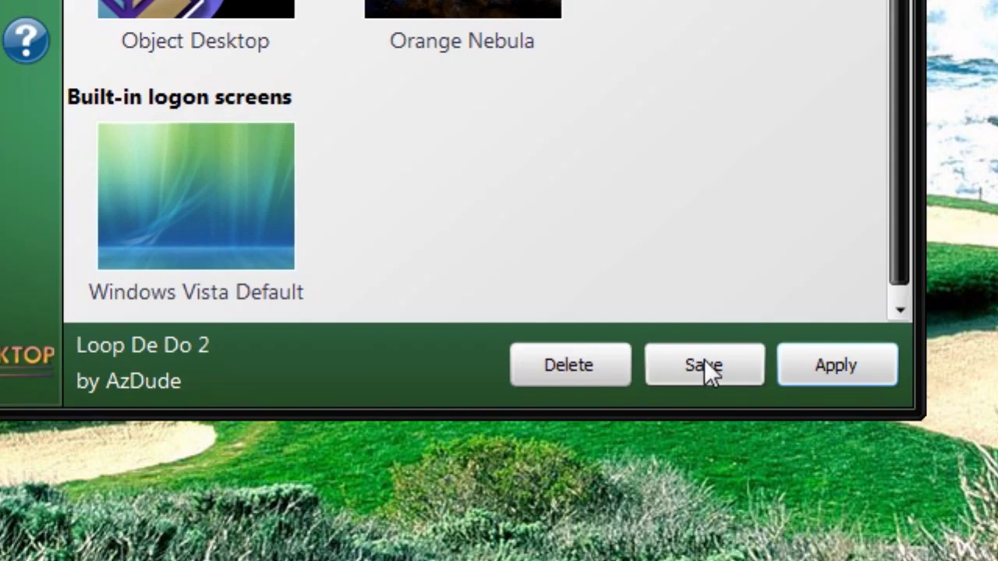
left_click(708, 524)
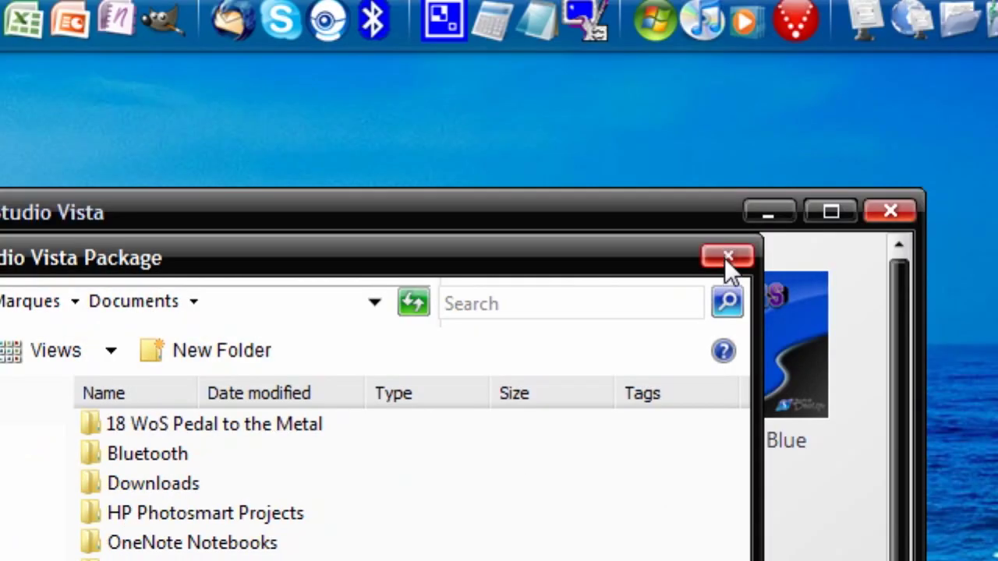
left_click(726, 257)
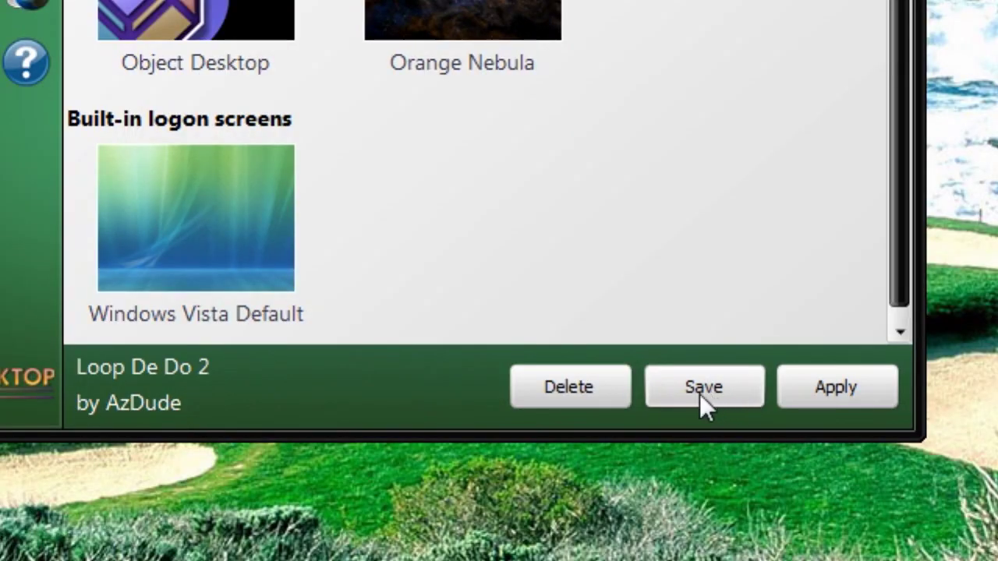
left_click(702, 388)
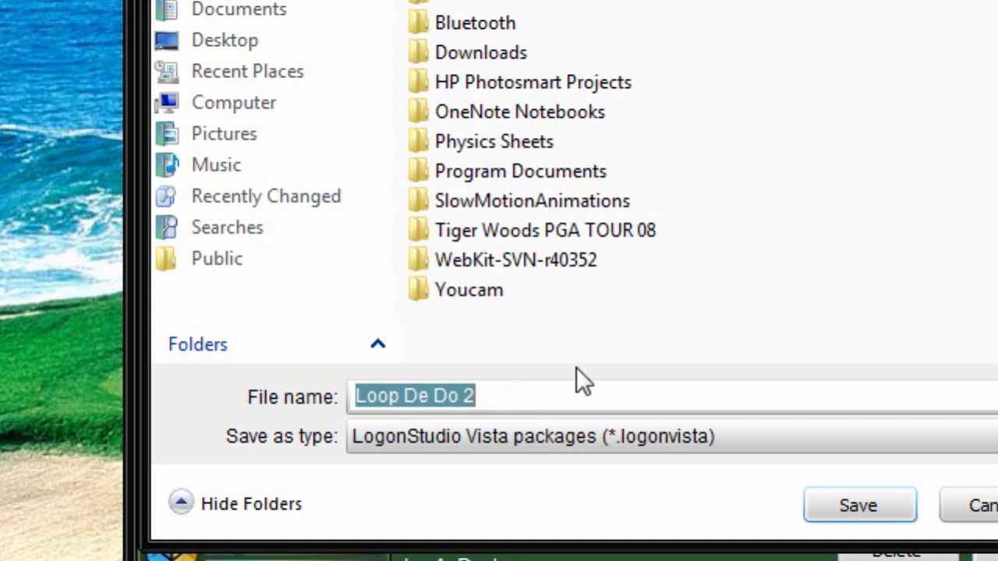
type("Logon Scr")
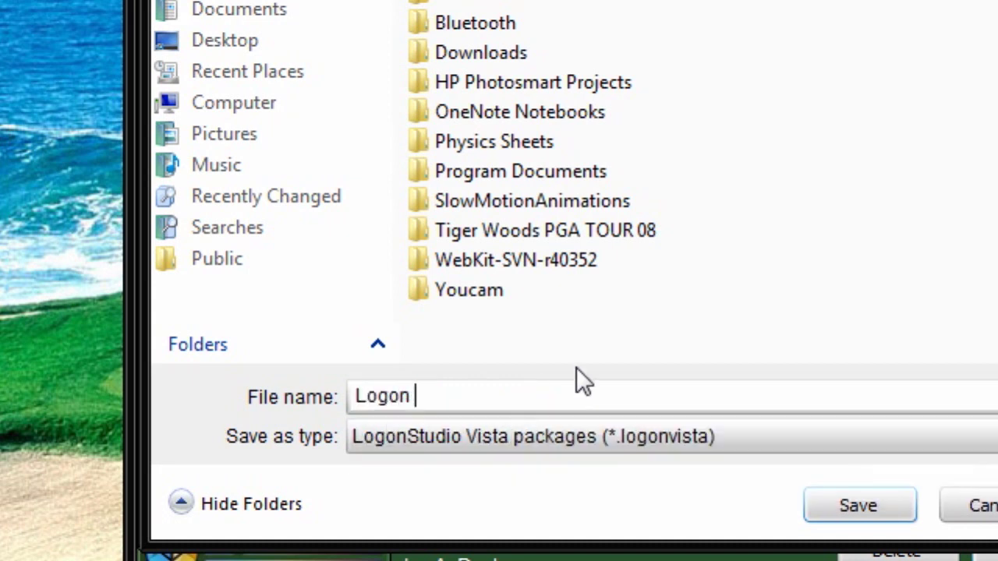
type("een")
key("Return")
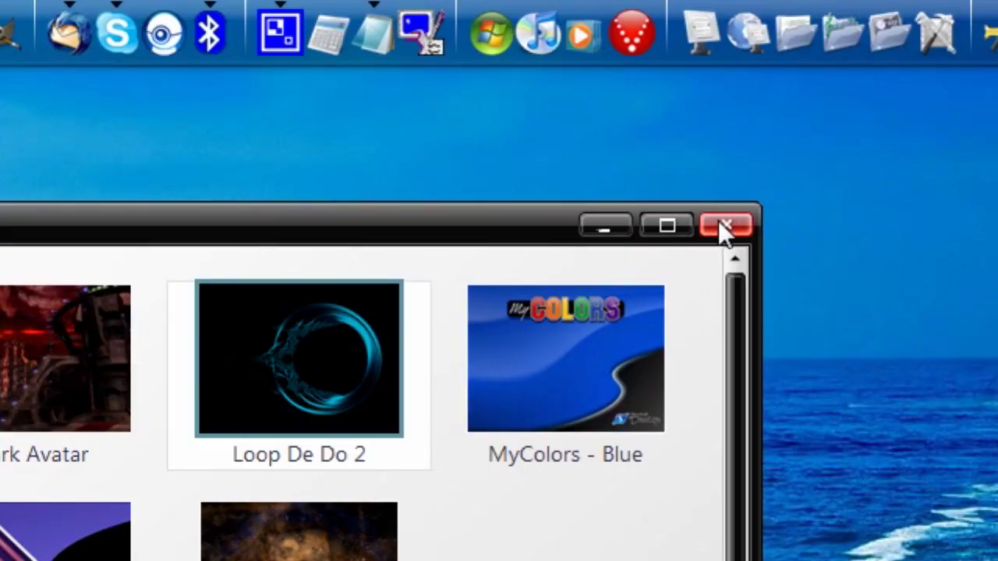
left_click(724, 226)
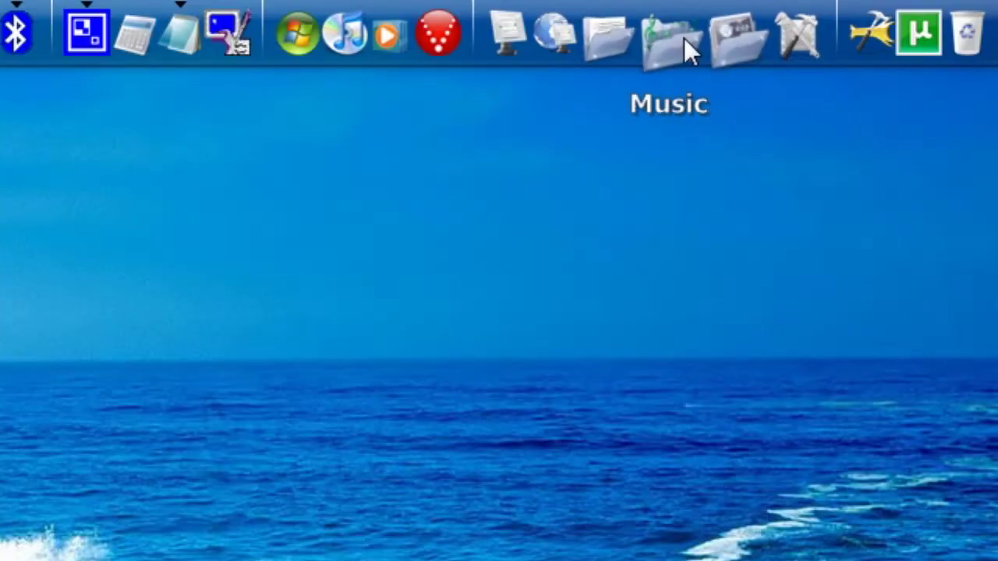
- Delete the 1,638 KB 'Logon Screen' package from the Documents folder
left_click(627, 40)
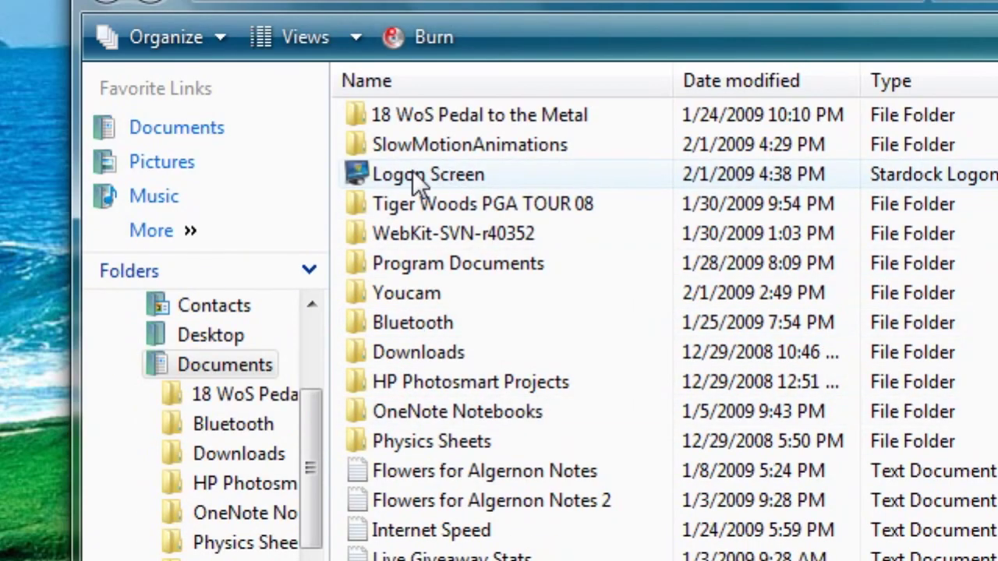
left_click(412, 174)
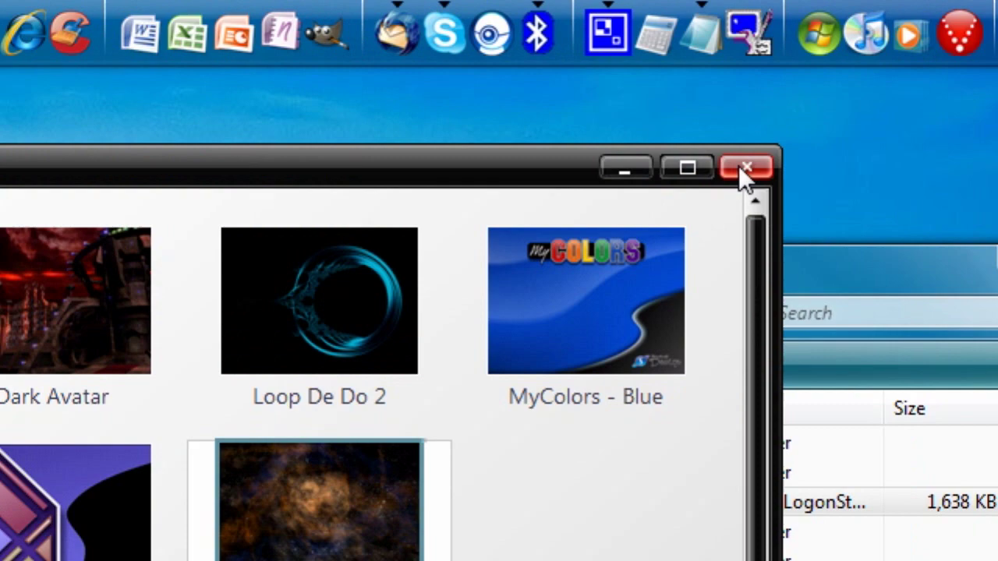
left_click(997, 167)
right_click(232, 348)
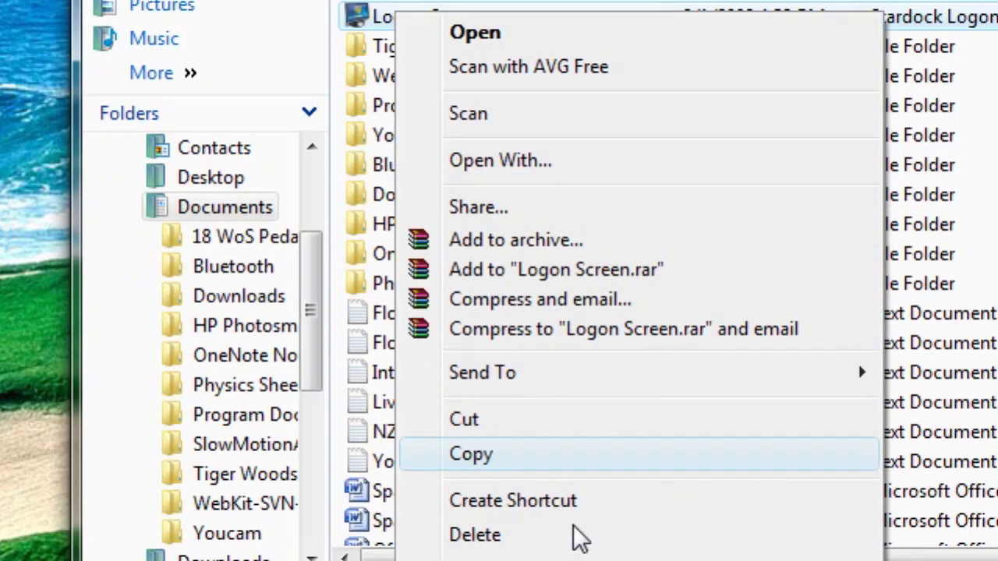
left_click(577, 369)
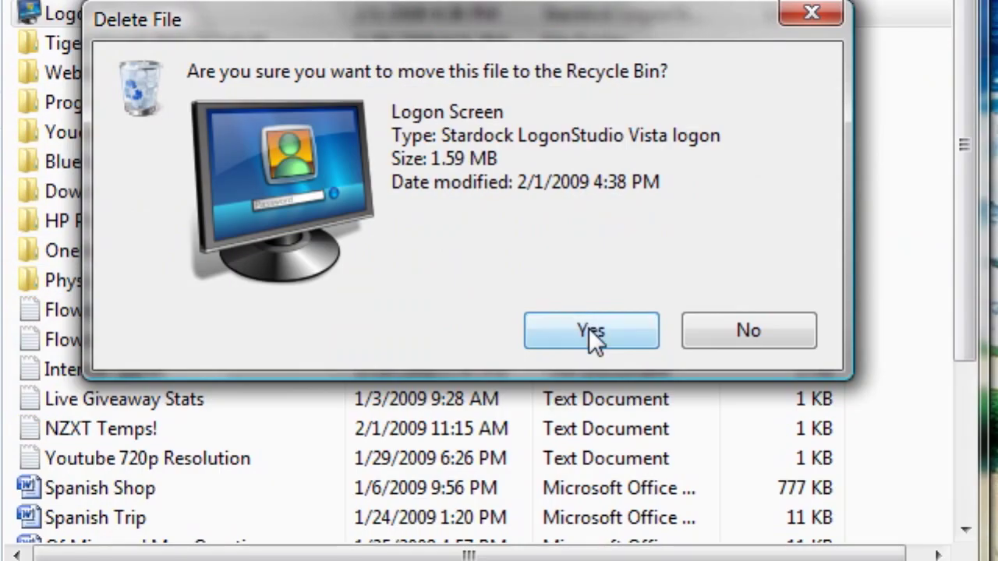
left_click(590, 333)
- Delete the LogonStudio Vista desktop shortcut and search the Start menu for 'logon'
left_click(615, 261)
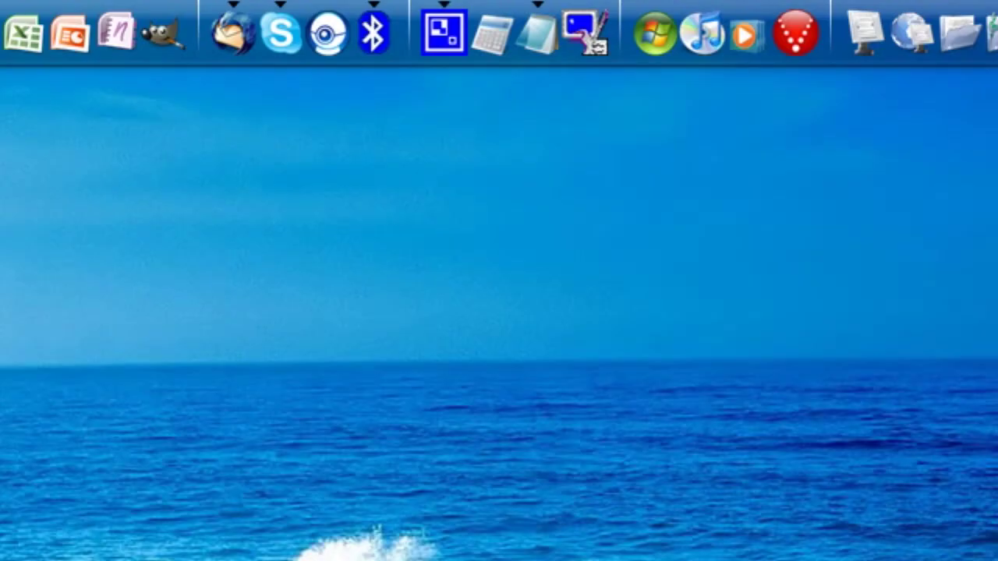
right_click(52, 45)
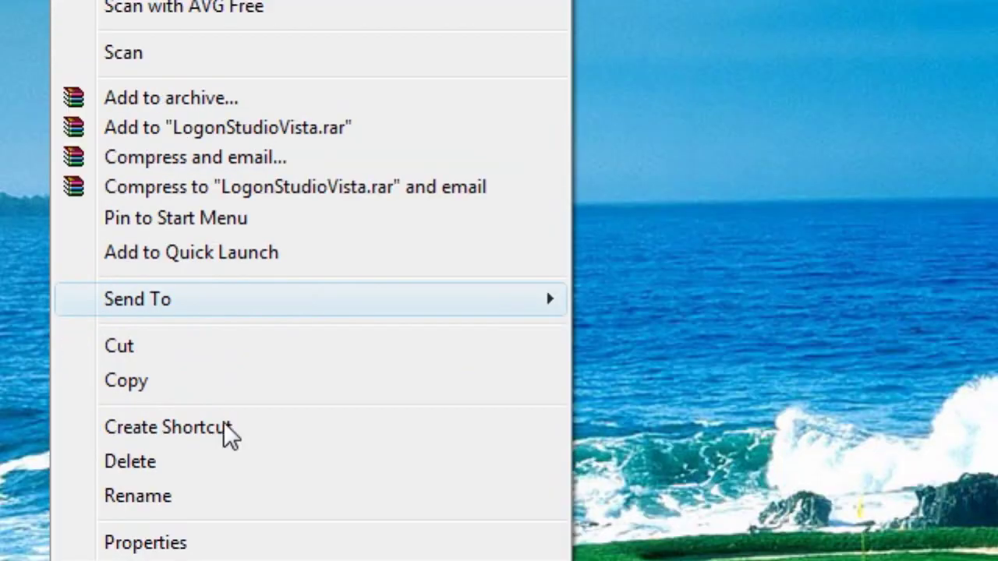
left_click(201, 560)
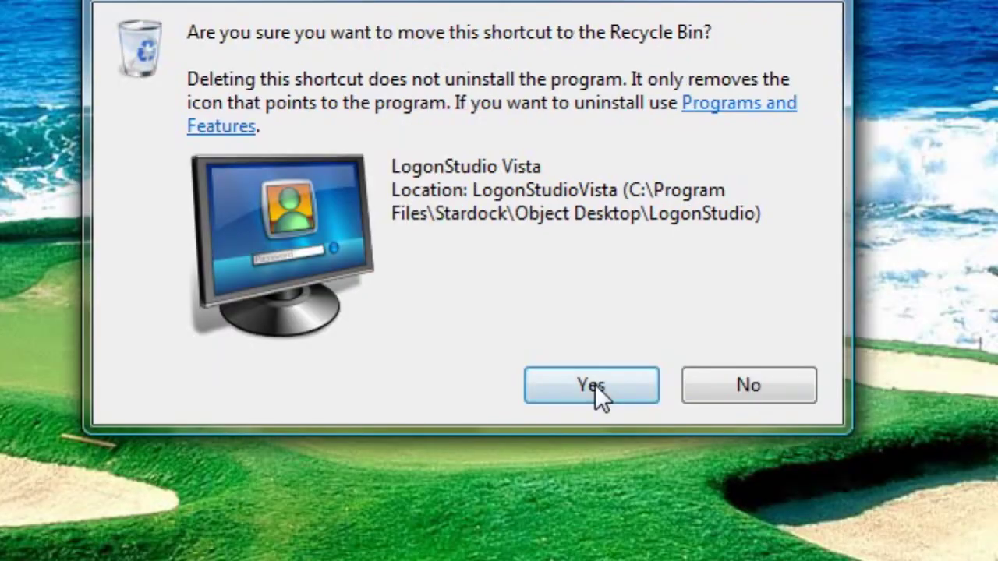
left_click(997, 540)
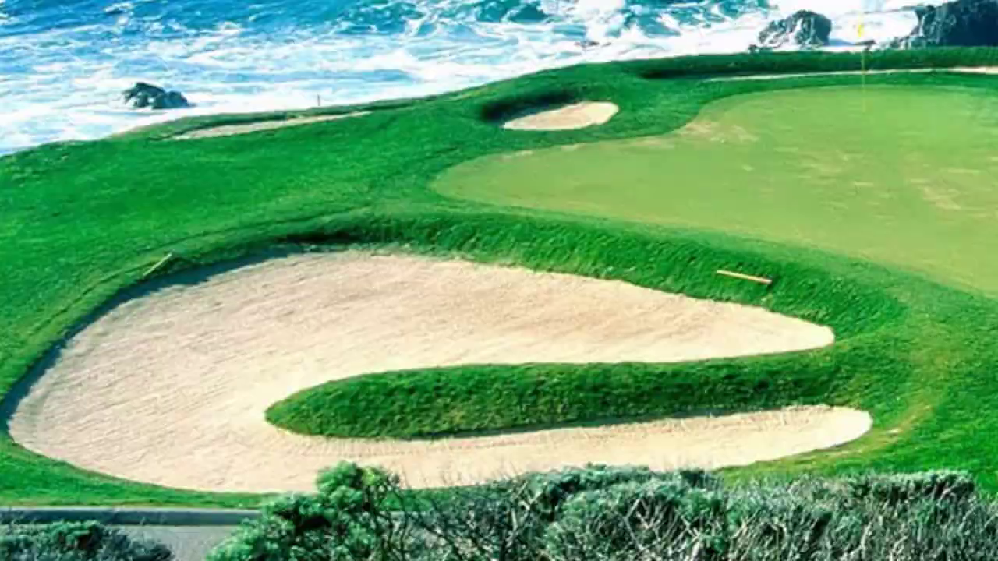
key("super")
type("logon")
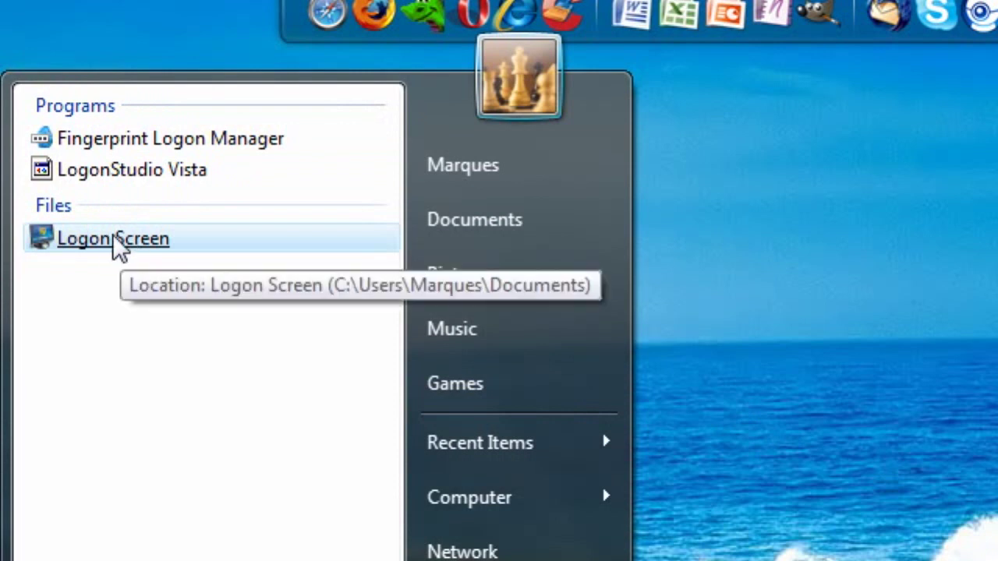
- Open the 'Logon Screen' search result, minimise the Notepad note, and show CamStudio's status window
left_click(115, 238)
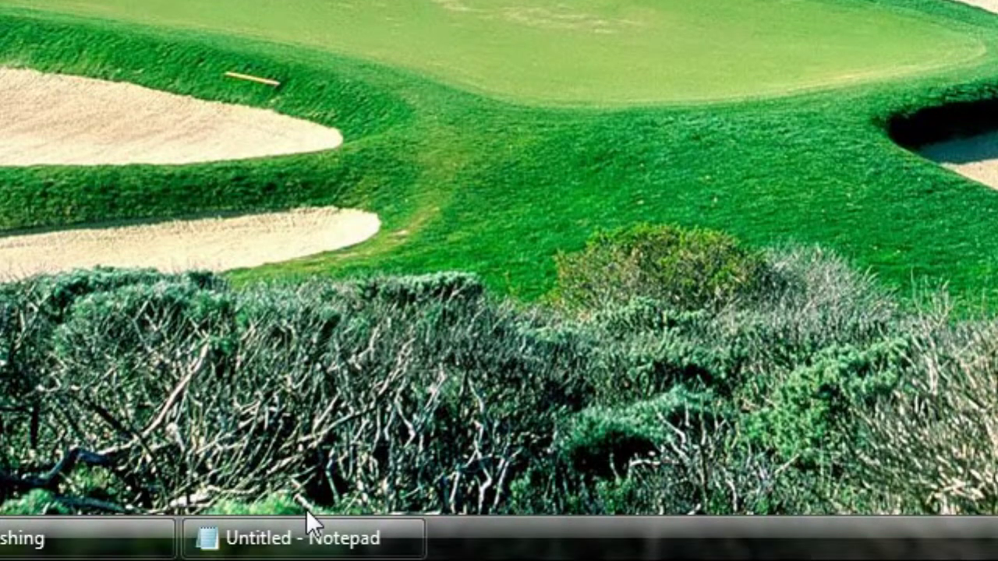
left_click(330, 541)
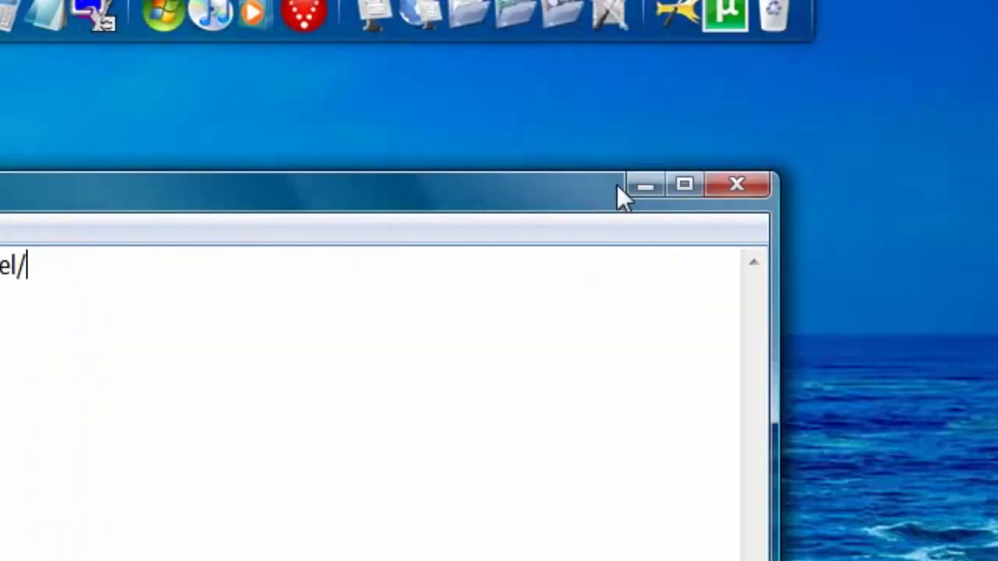
left_click(642, 184)
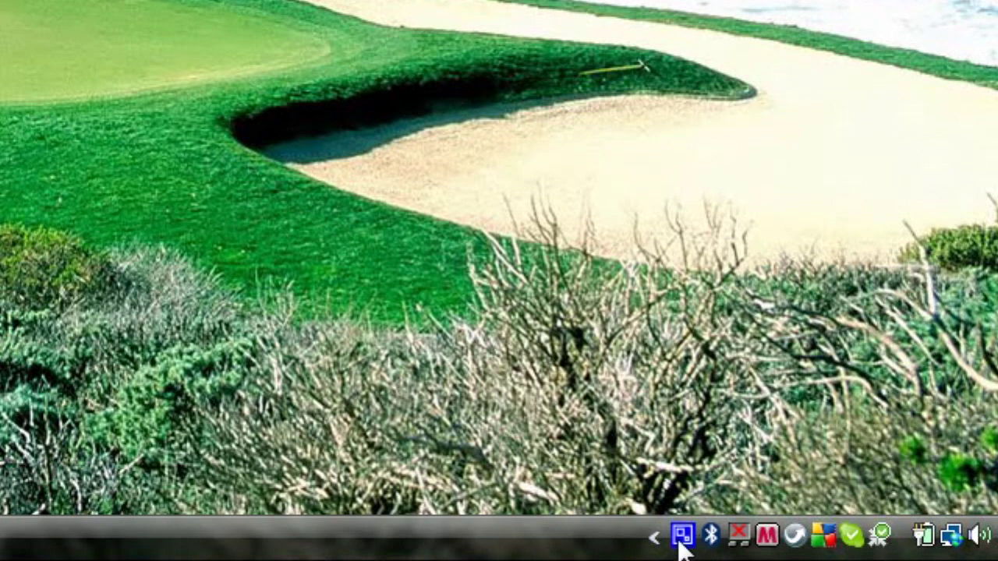
left_click(683, 538)
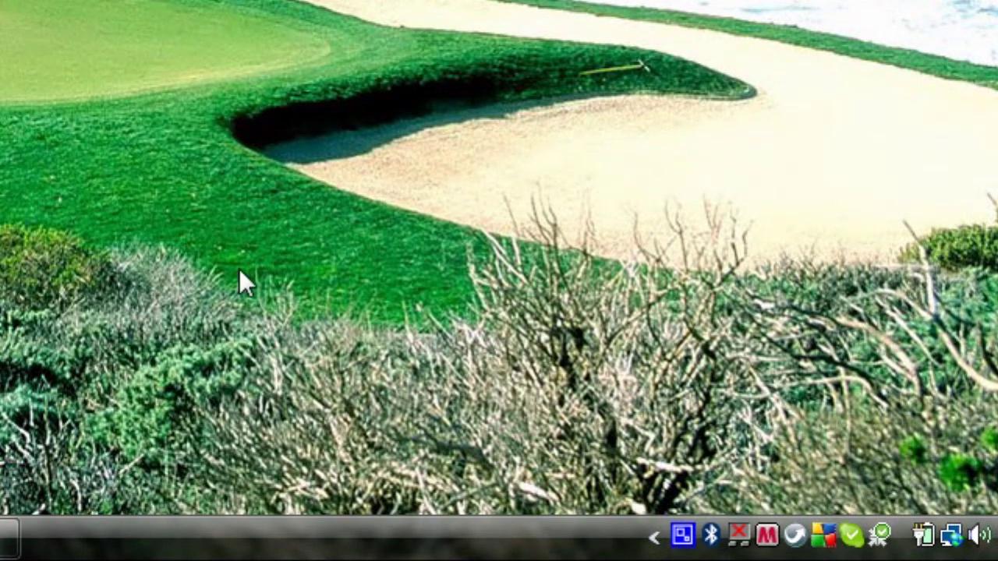